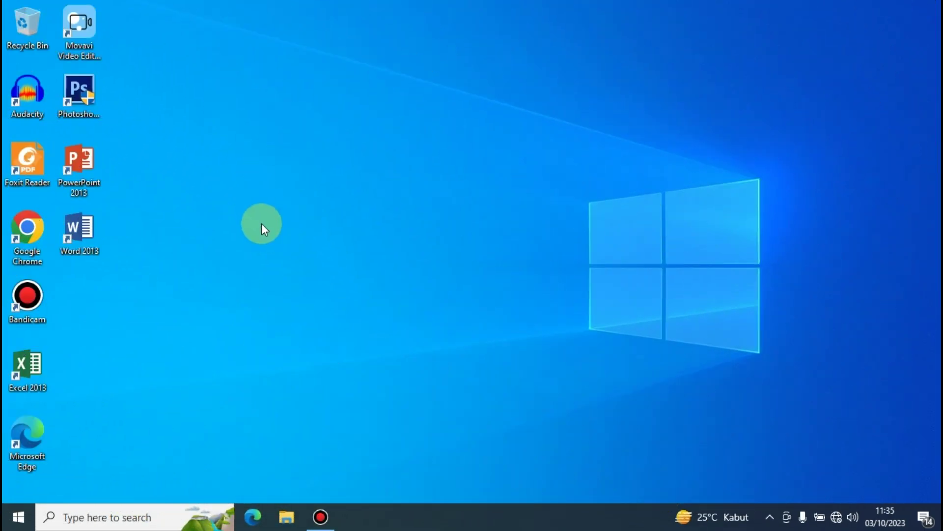
# Step: Launch Word 2013 and start a new blank document
pyautogui.doubleClick(86, 230)
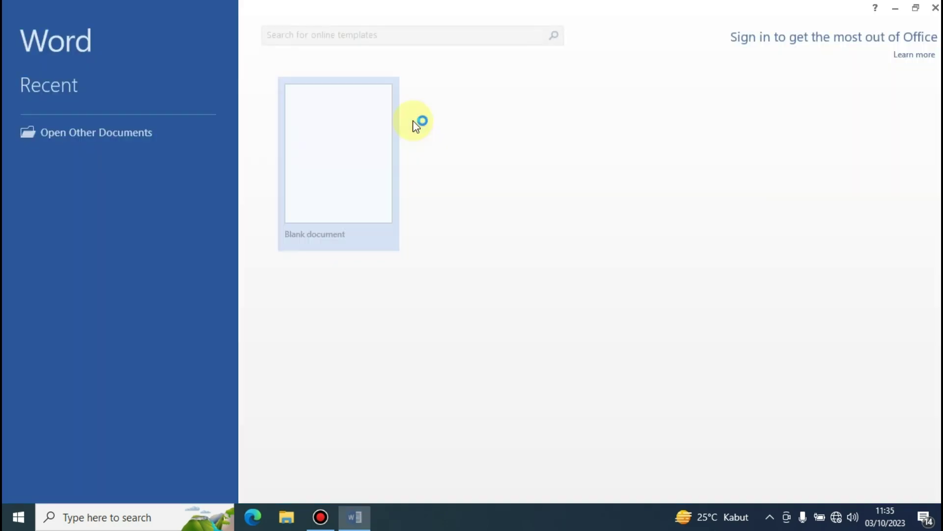
pyautogui.click(347, 175)
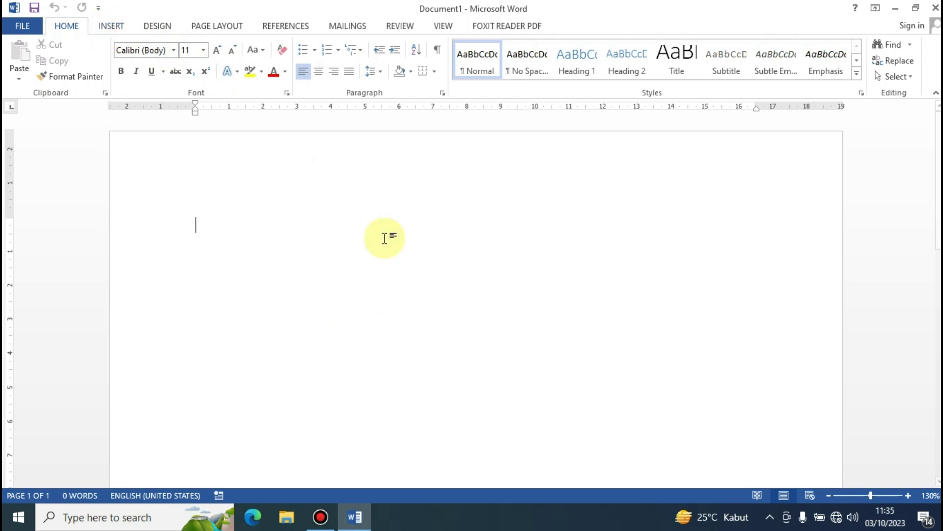
# Step: Insert a table of 3 columns by 2 rows into Document1
pyautogui.click(117, 27)
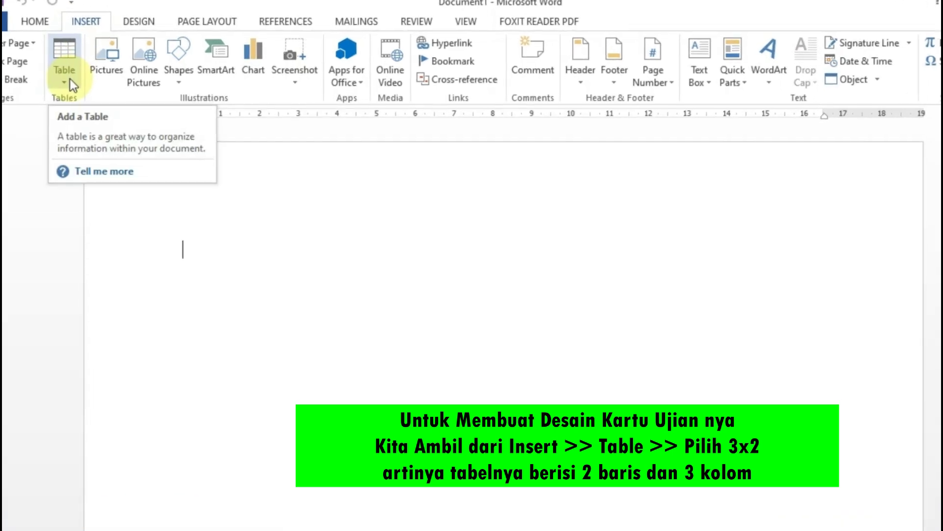
pyautogui.click(70, 79)
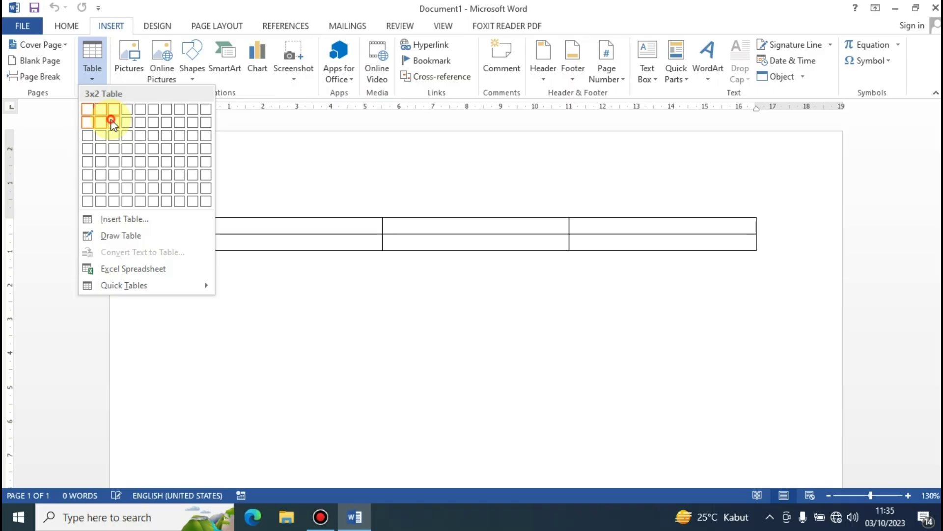
pyautogui.click(62, 143)
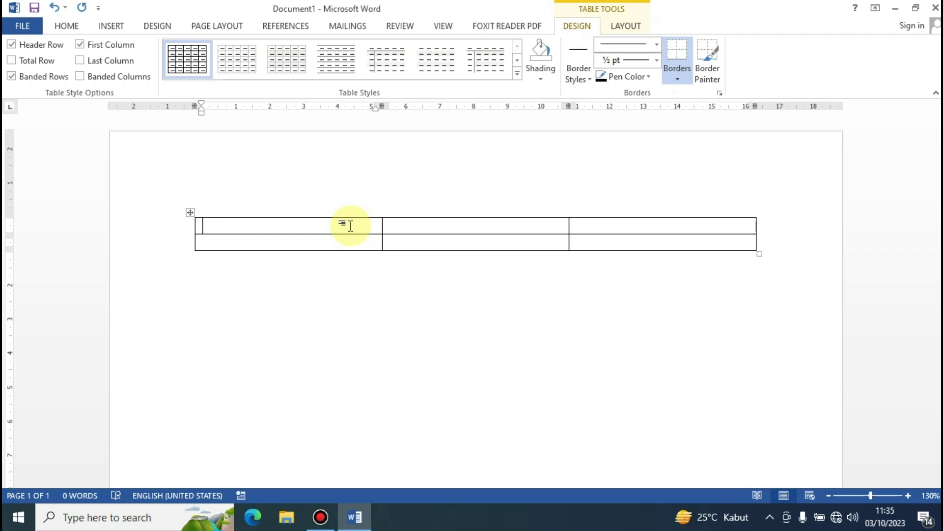
# Step: Type KARTU UJIAN, SMA NEGERI 1 PINTU PADANG, SEMESTER GANJIL T.P 2023/2024 as three lines in the first cell
pyautogui.write('KARTU UJIAN')
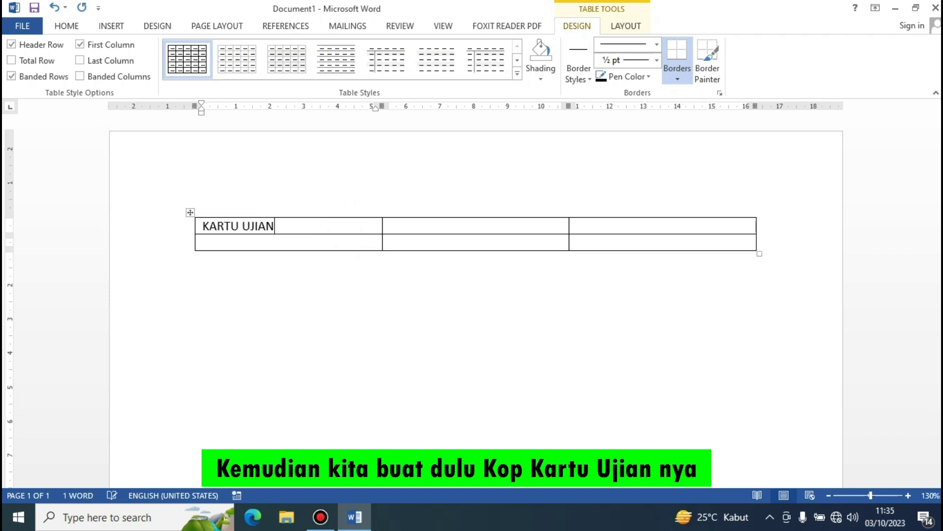
pyautogui.press('Return')
pyautogui.write('SMA NEGERI 1 ')
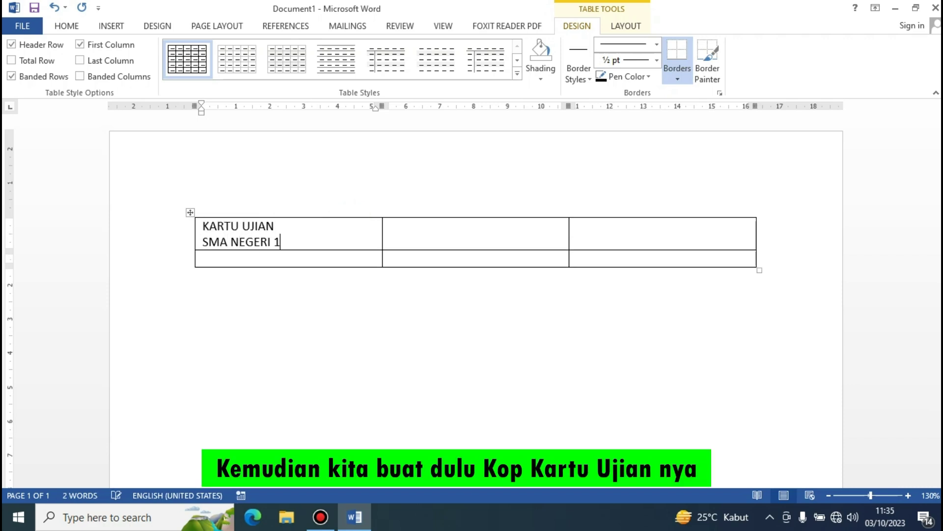
pyautogui.write('PINTU ')
pyautogui.write('PADANG')
pyautogui.press('Return')
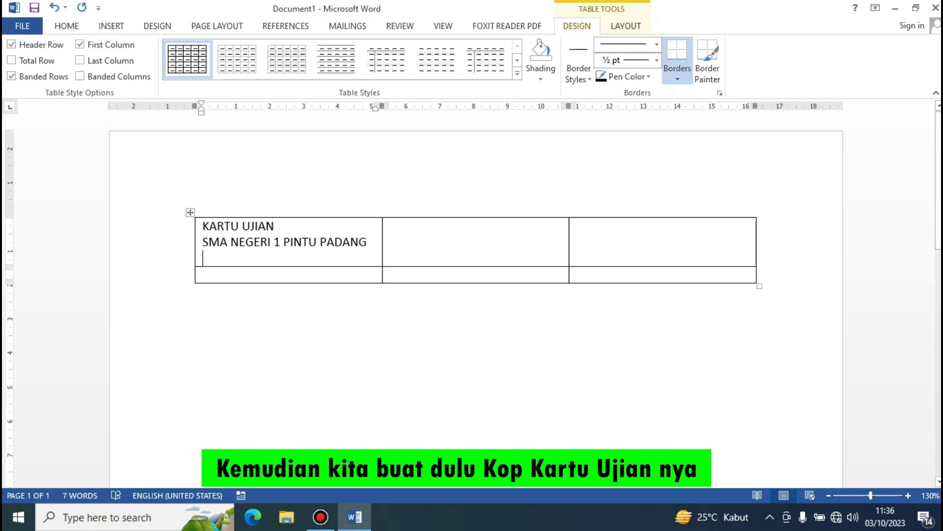
pyautogui.write('SEMESTER GA')
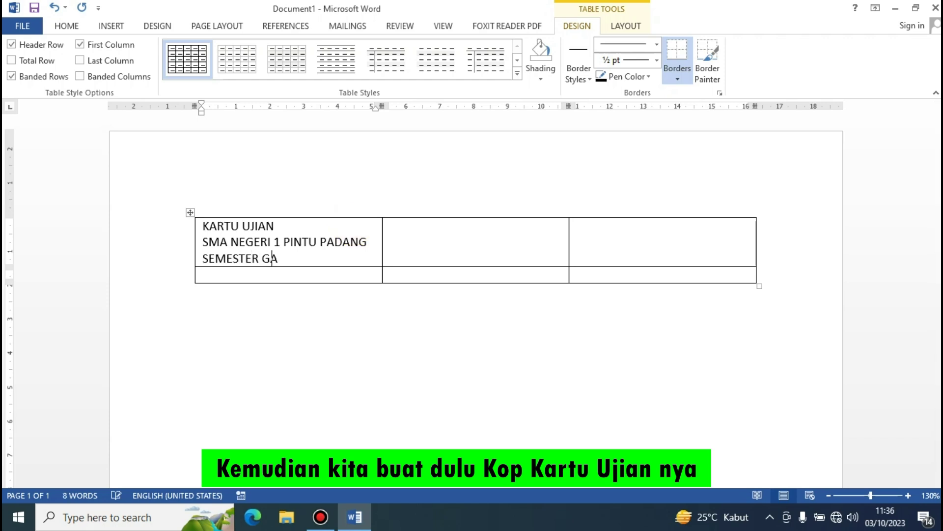
pyautogui.write('NJIL T.')
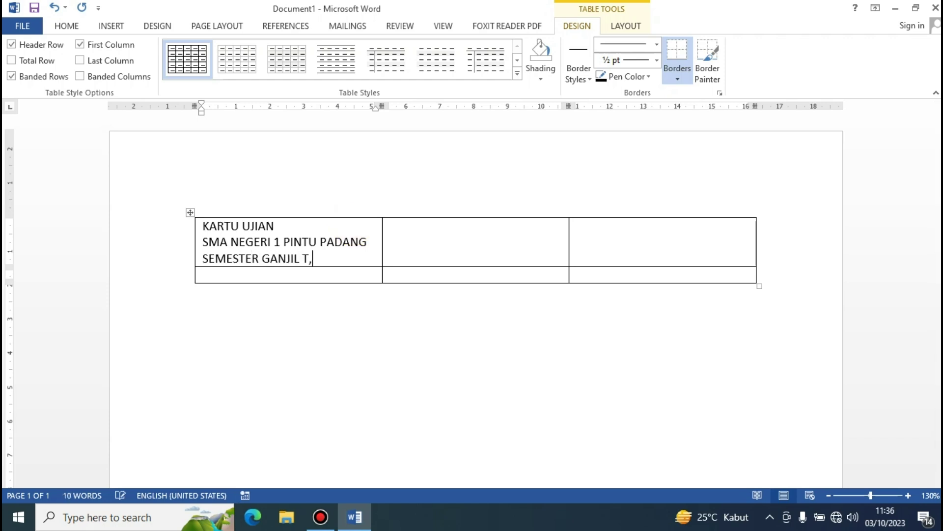
pyautogui.write('P 202')
pyautogui.write('3/2024')
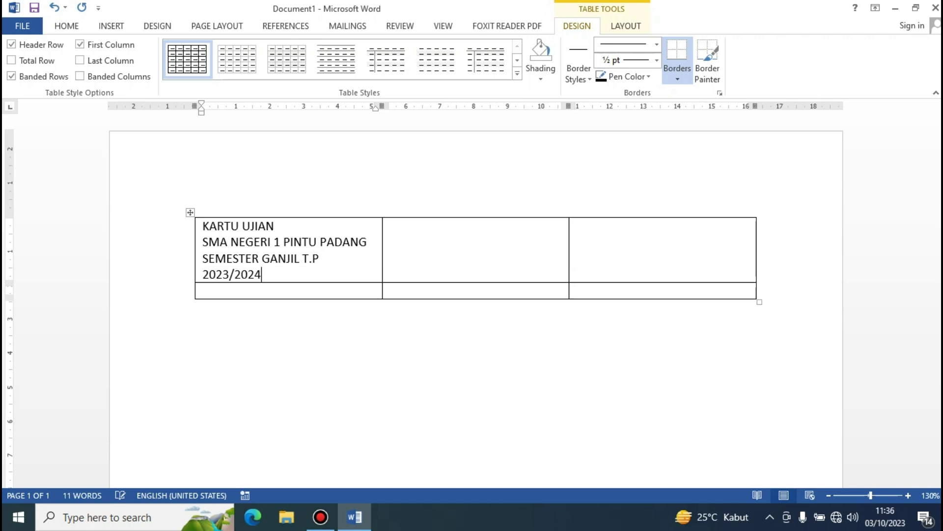
pyautogui.click(293, 257)
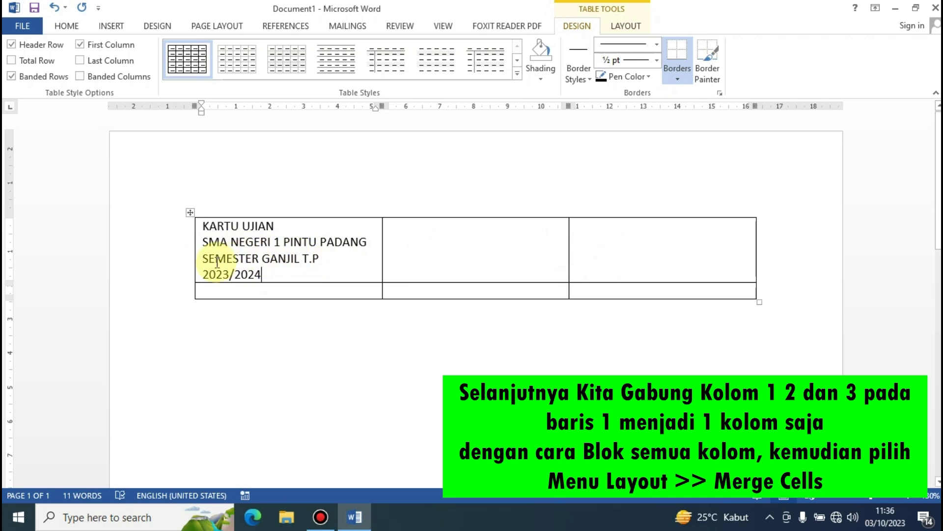
# Step: Merge all three cells of the heading row into one full-width cell
pyautogui.click(196, 265)
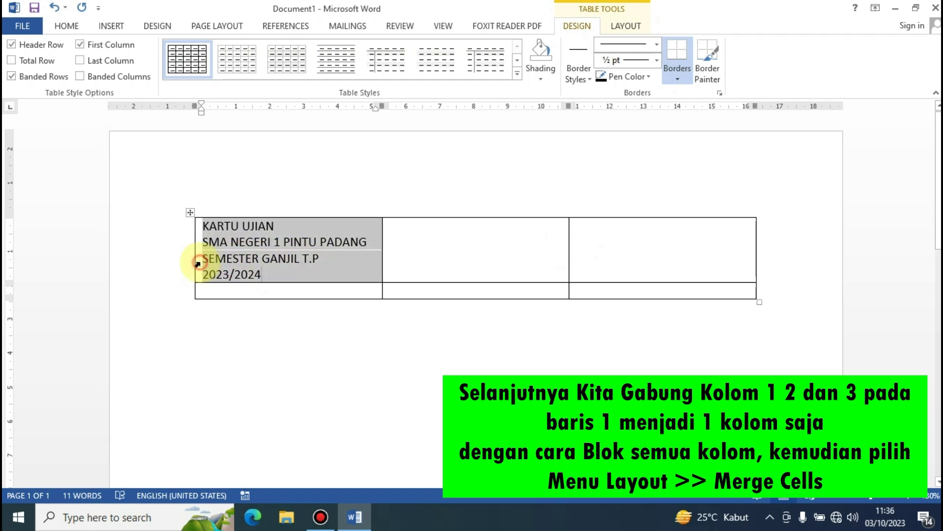
pyautogui.moveTo(337, 254); pyautogui.dragTo(613, 250)
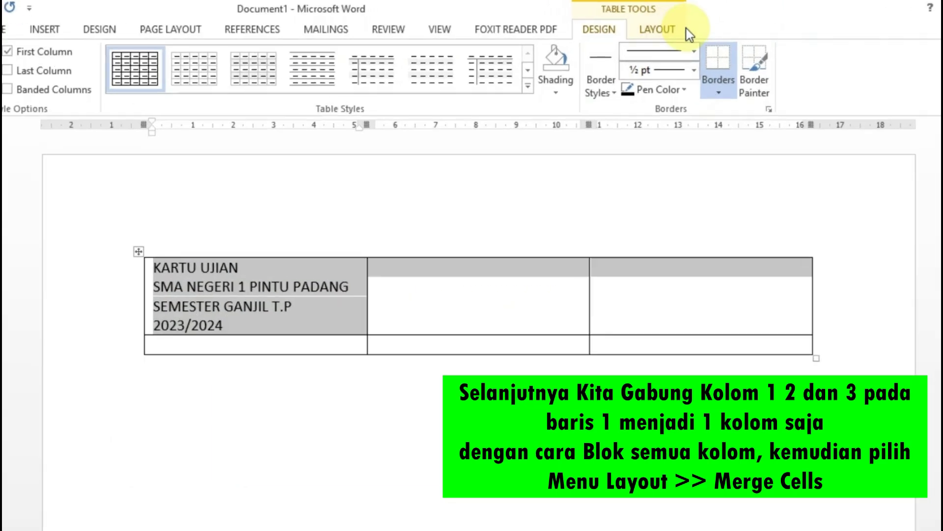
pyautogui.click(686, 31)
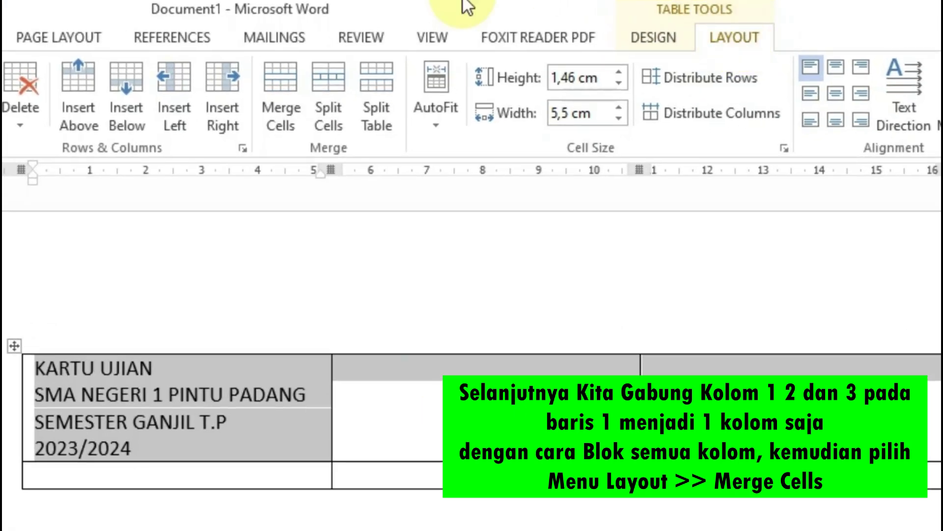
pyautogui.click(290, 105)
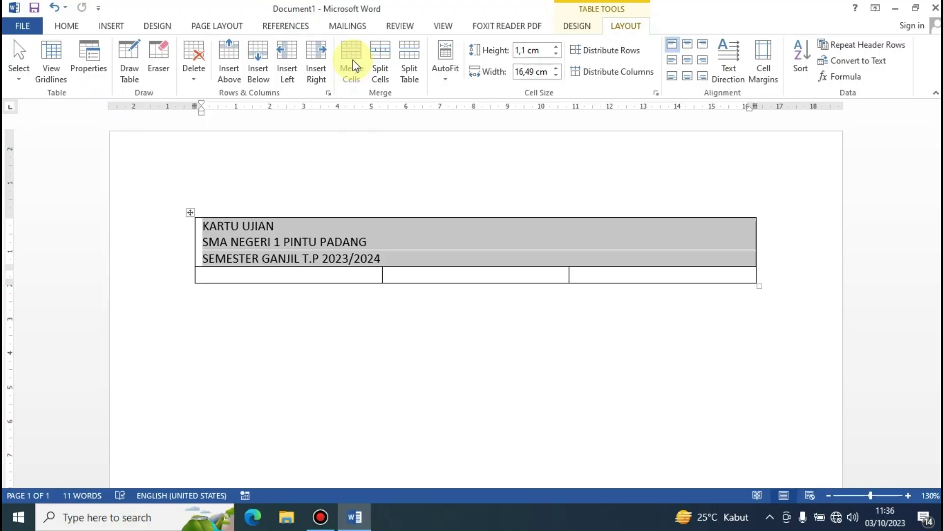
pyautogui.click(453, 261)
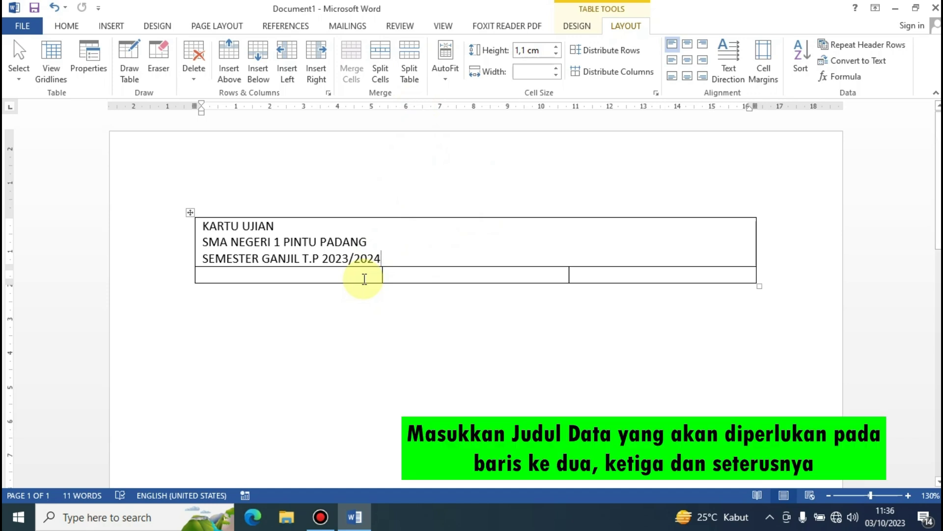
# Step: Enter the labels NAMA, KELAS and NISN down the first column, adding rows
pyautogui.click(363, 279)
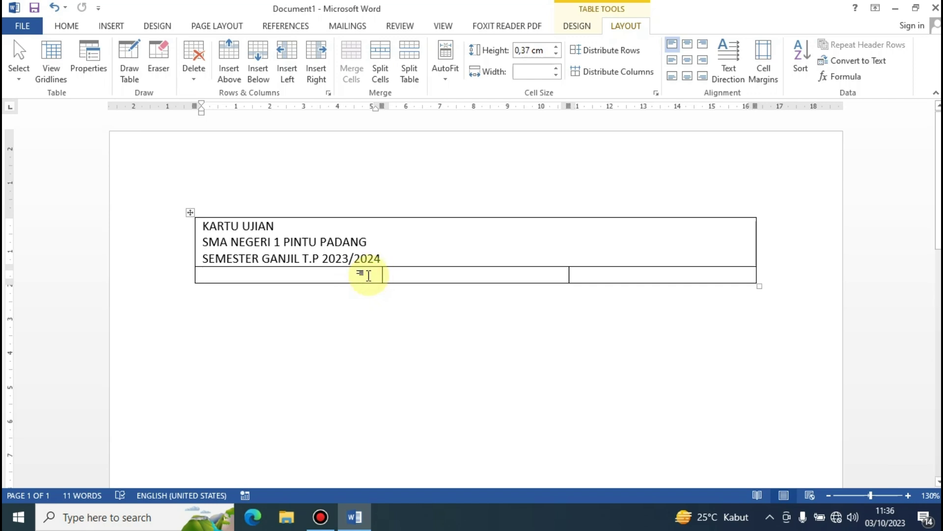
pyautogui.write('NAMA')
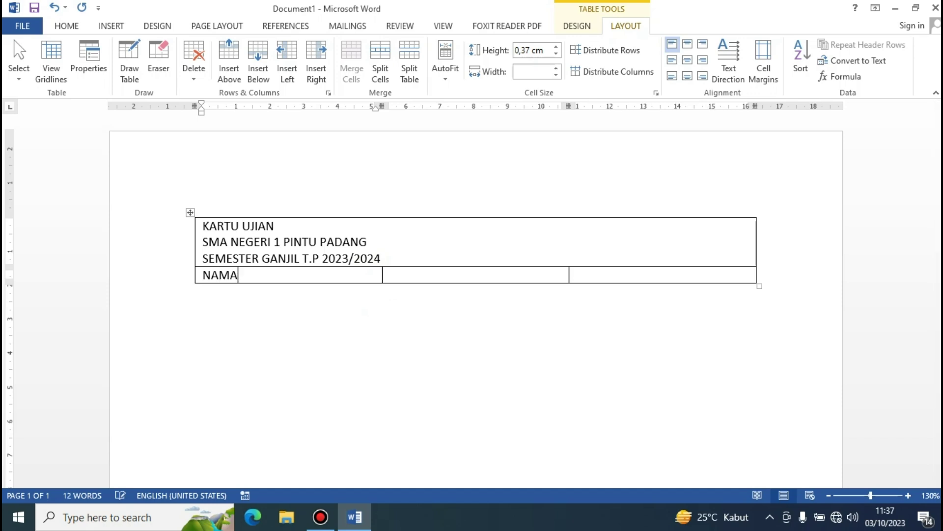
pyautogui.press('Tab')
pyautogui.press('Tab')
pyautogui.press('Tab')
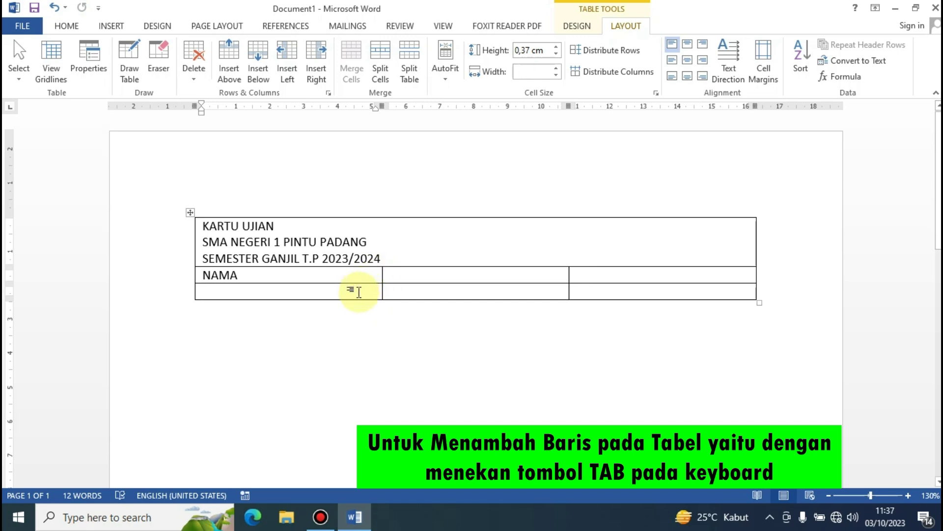
pyautogui.write('KELAS')
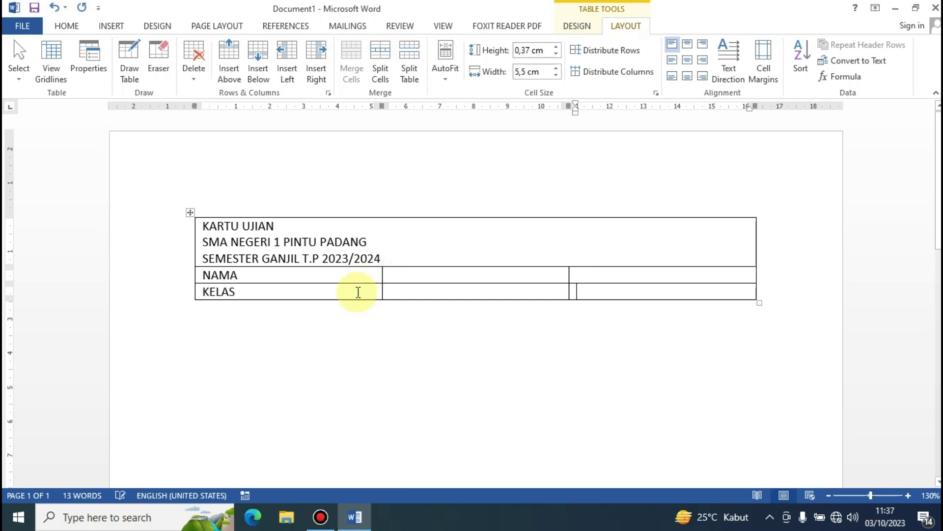
pyautogui.press('Tab')
pyautogui.press('Tab')
pyautogui.press('Tab')
pyautogui.write('NISN')
pyautogui.press('Tab')
pyautogui.press('Tab')
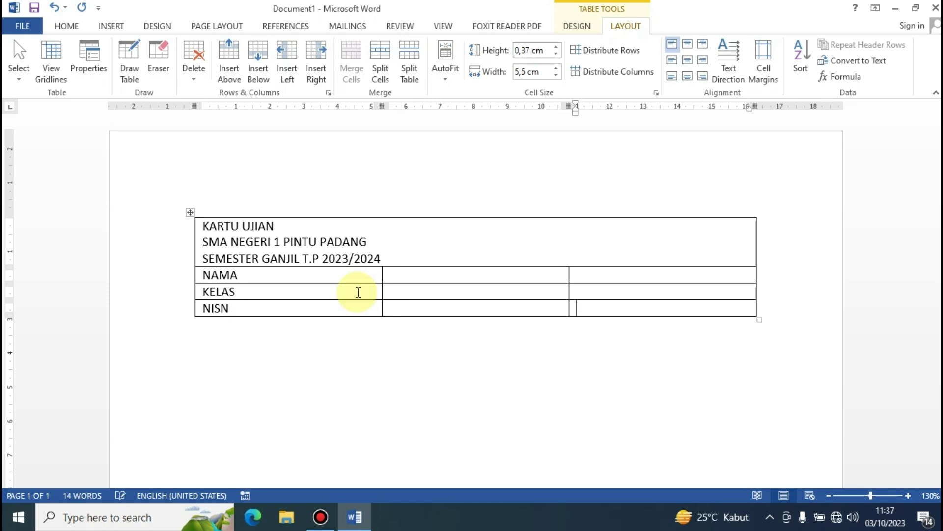
pyautogui.press('Tab')
# Step: Add label rows RUANGAN UJIAN, USERNAME and PASSSWORD below NISN
pyautogui.write('RUANGAN')
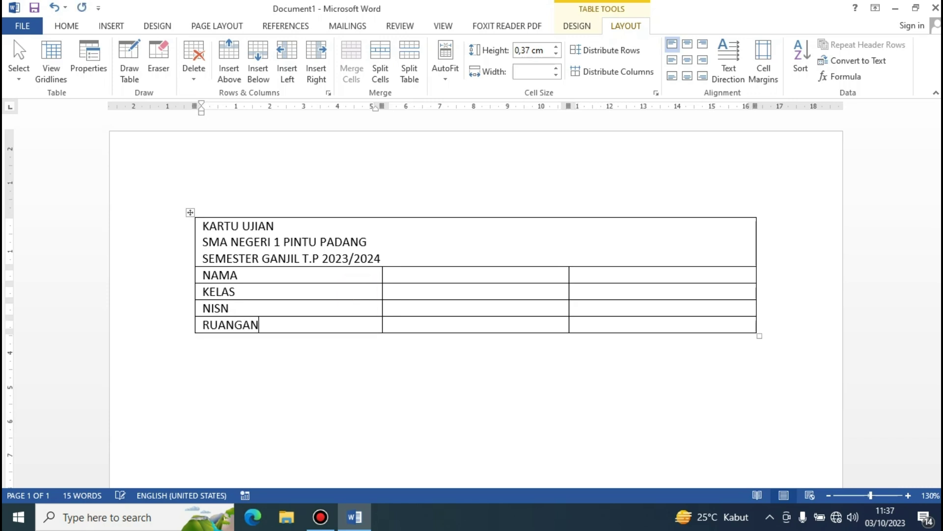
pyautogui.write(' UJAI')
pyautogui.press('BackSpace')
pyautogui.press('BackSpace')
pyautogui.press('BackSpace')
pyautogui.write('JIAN')
pyautogui.press('Tab')
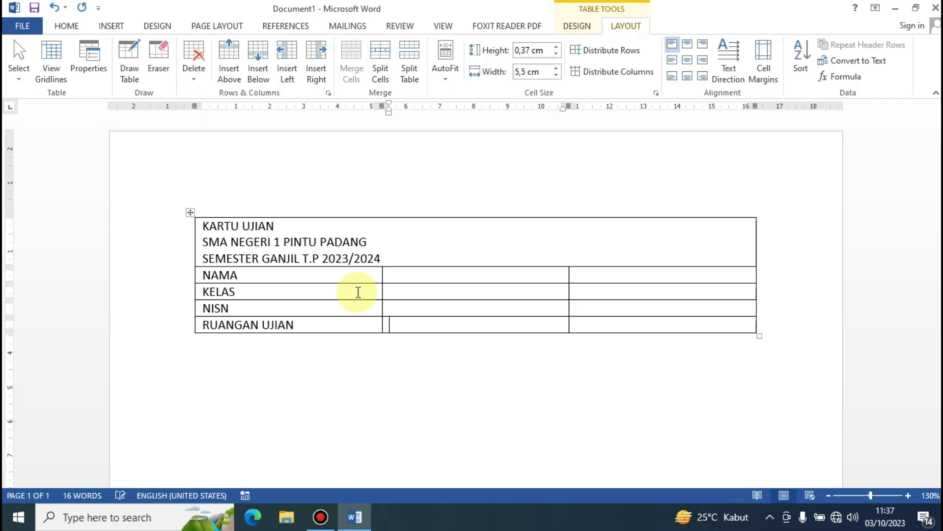
pyautogui.press('Tab')
pyautogui.press('Tab')
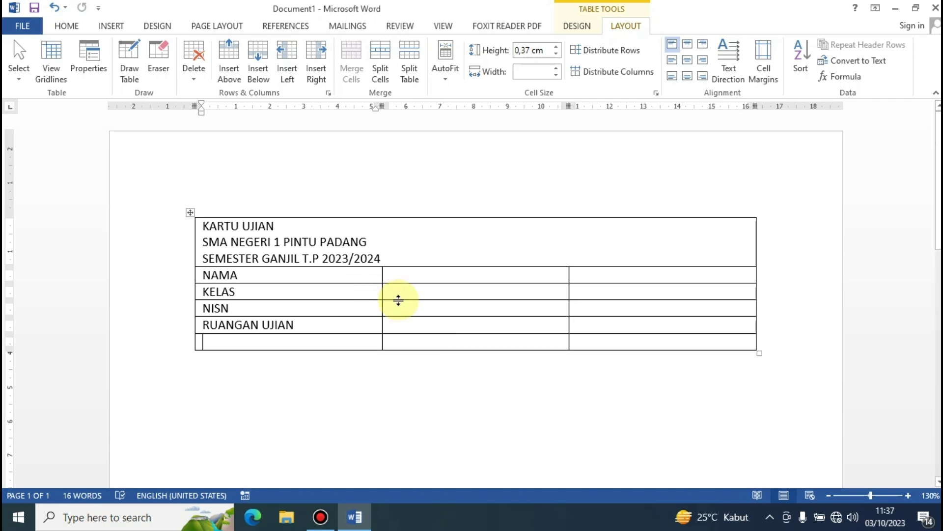
pyautogui.write('USERNAME')
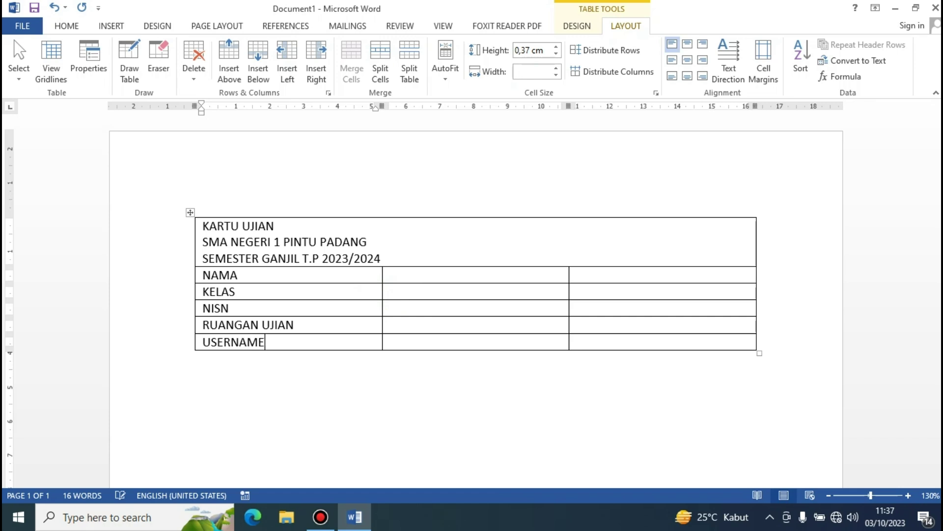
pyautogui.press('Tab')
pyautogui.press('Tab')
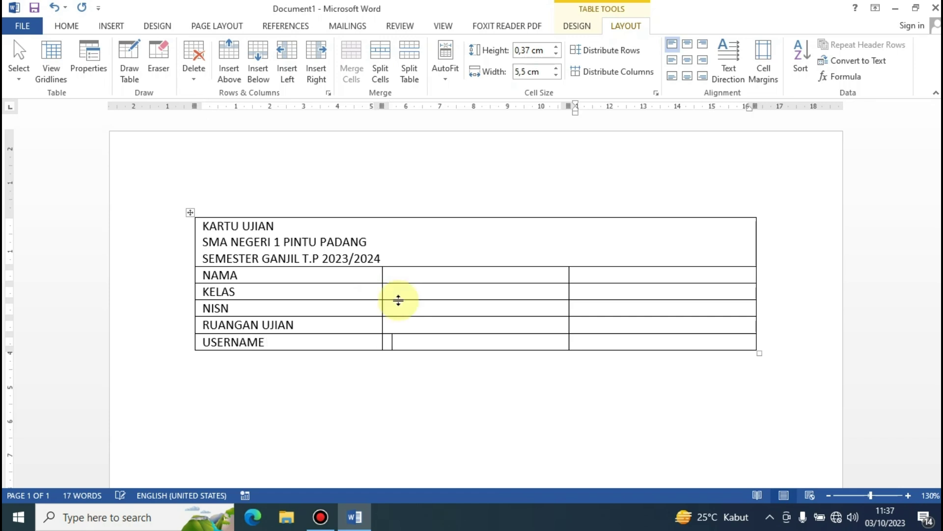
pyautogui.press('Tab')
pyautogui.write('PAS')
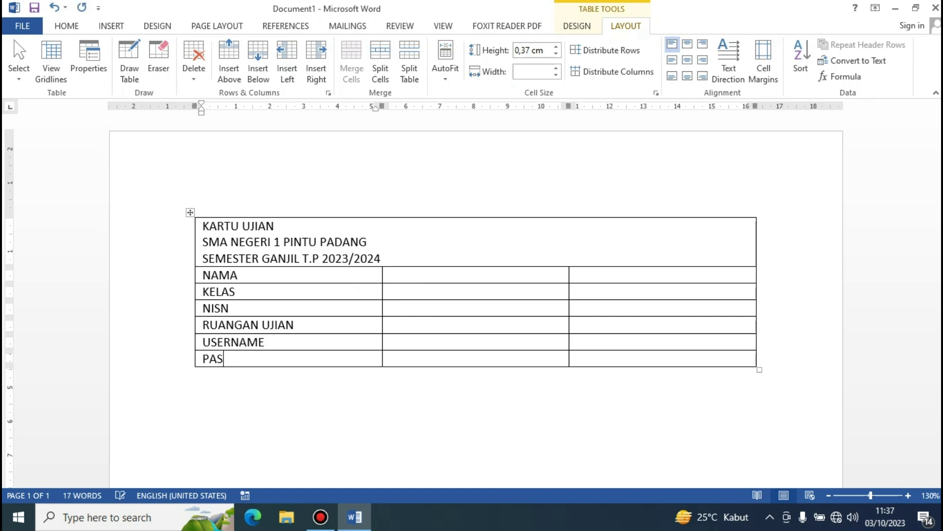
pyautogui.write('SW')
pyautogui.press('BackSpace')
pyautogui.write('SWORD')
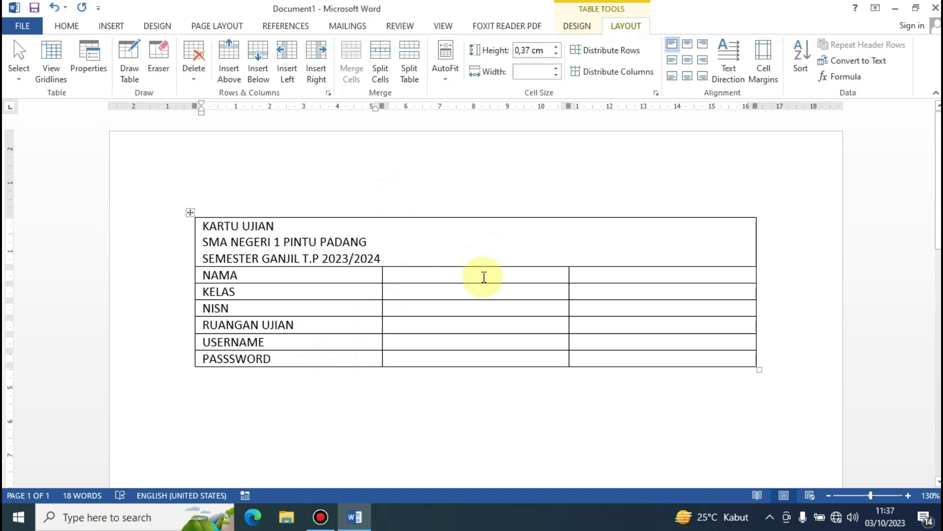
# Step: Put a colon in the middle cell of each row from NAMA to PASSSWORD
pyautogui.click(491, 273)
pyautogui.write(':')
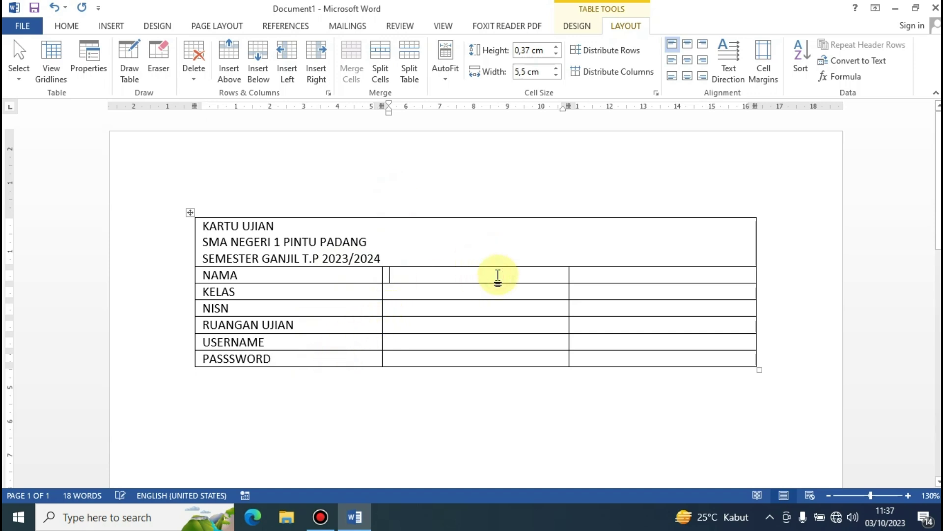
pyautogui.press('Down')
pyautogui.write(':')
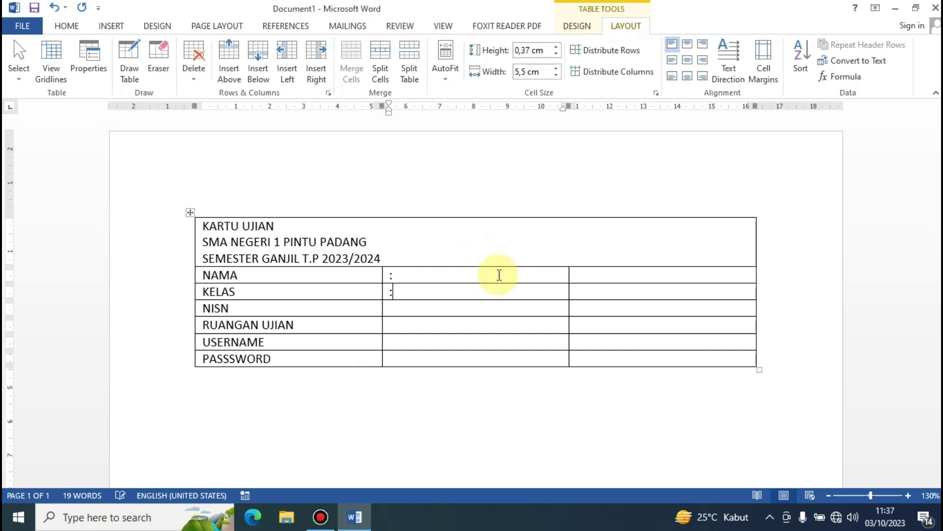
pyautogui.press('Down')
pyautogui.write(':')
pyautogui.press('Down')
pyautogui.write(':')
pyautogui.press('Down')
pyautogui.write(':')
pyautogui.press('Down')
pyautogui.write(':')
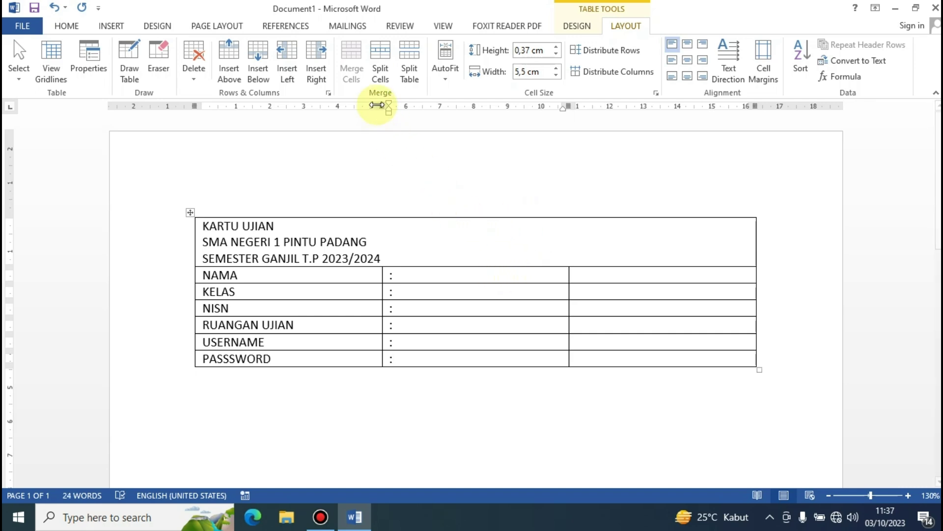
# Step: Narrow the colon column to a thin 0.5 cm strip and select the title lines
pyautogui.moveTo(381, 106); pyautogui.dragTo(312, 105)
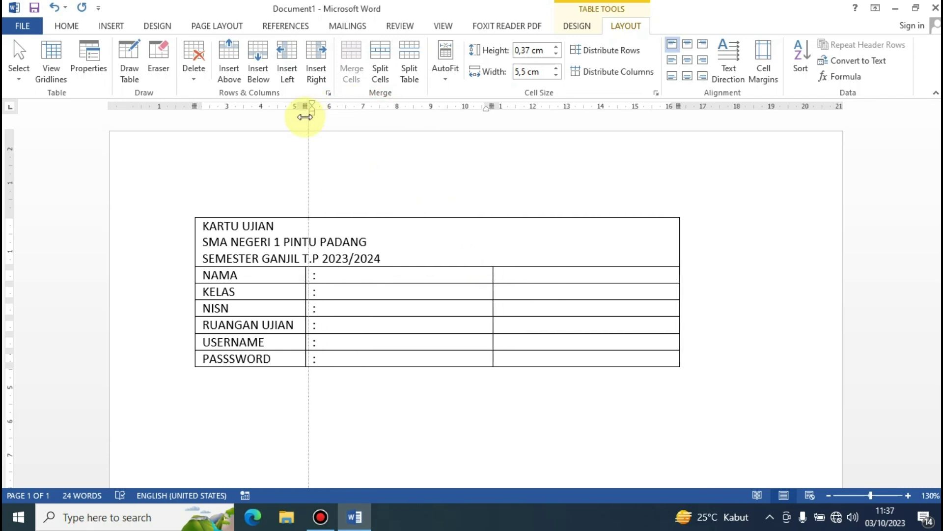
pyautogui.moveTo(492, 106); pyautogui.dragTo(431, 106)
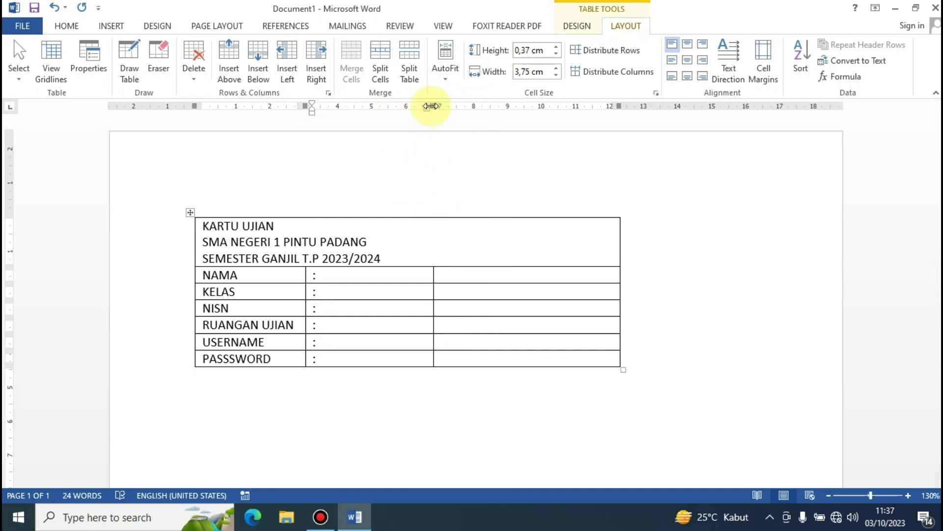
pyautogui.moveTo(431, 106); pyautogui.dragTo(324, 108)
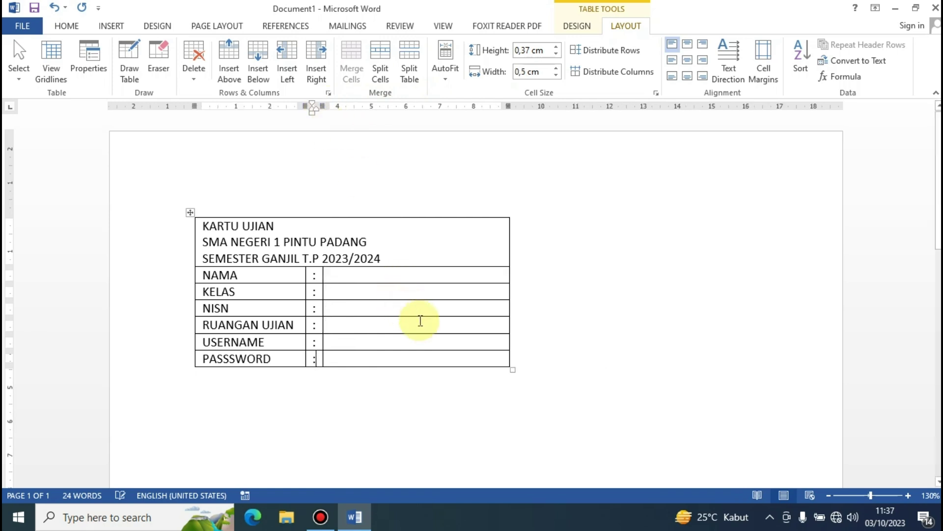
pyautogui.moveTo(411, 358)
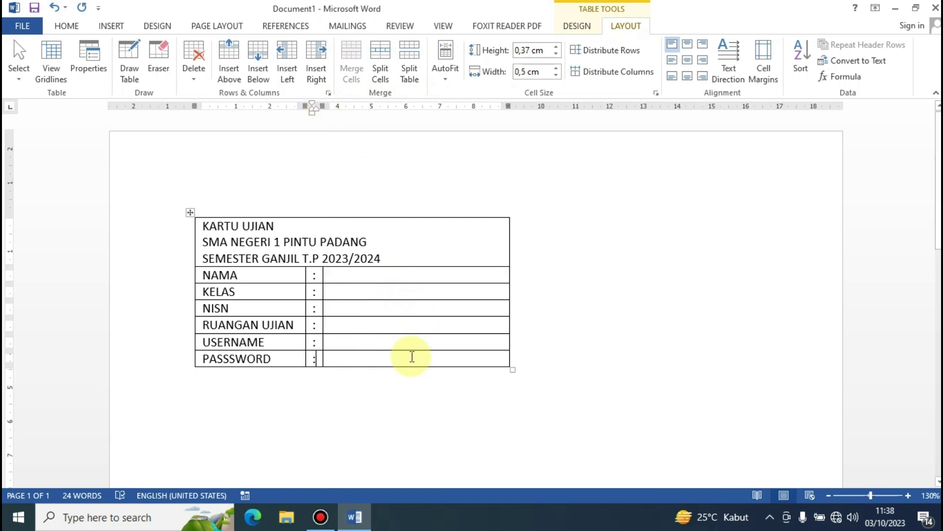
pyautogui.moveTo(396, 256); pyautogui.dragTo(213, 229)
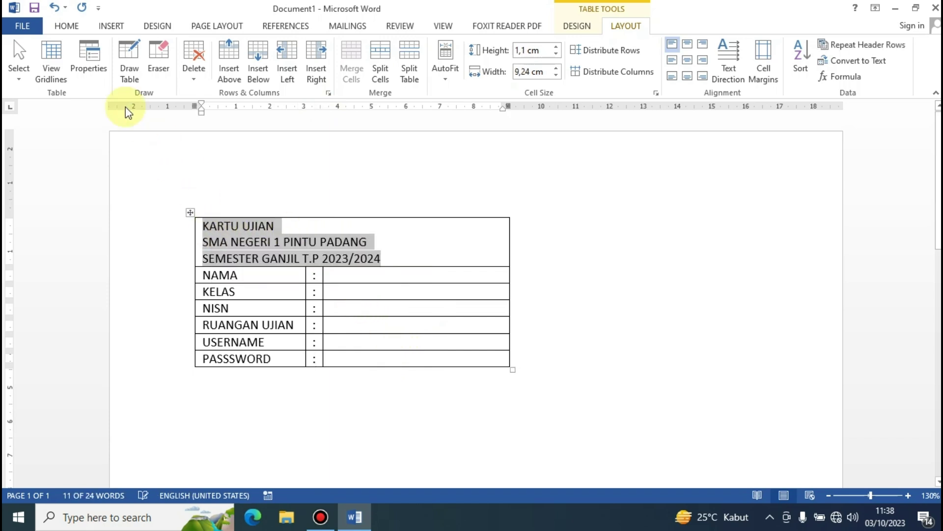
# Step: Centre the three title lines and set them in 12-pt Times New Roman
pyautogui.click(65, 27)
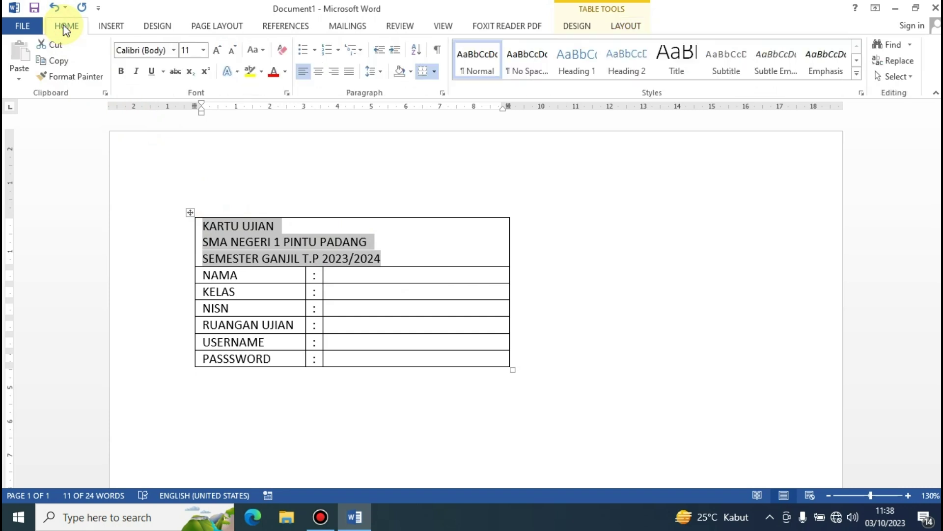
pyautogui.click(319, 74)
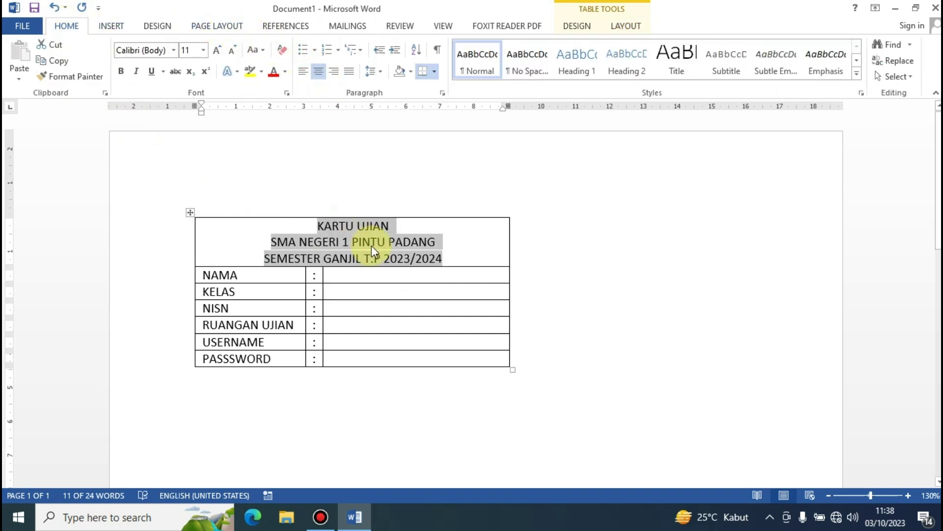
pyautogui.click(216, 49)
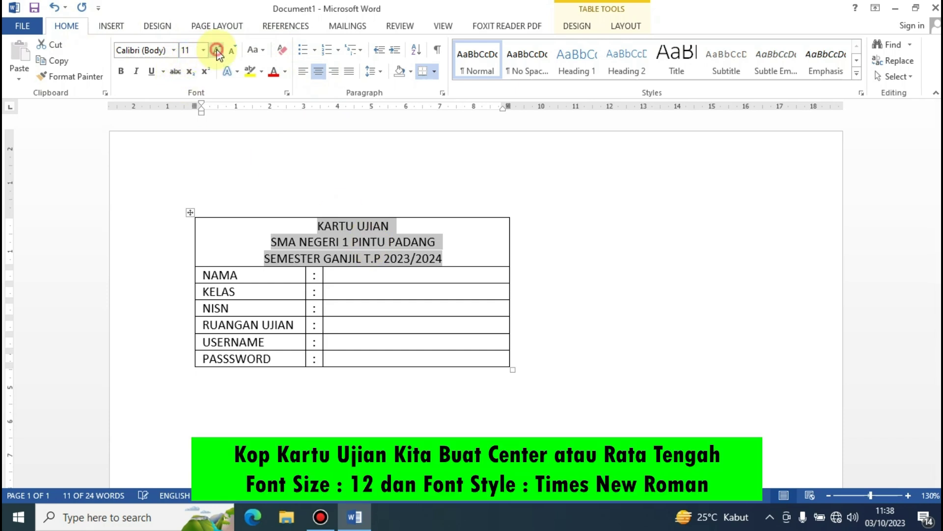
pyautogui.click(174, 49)
pyautogui.click(204, 139)
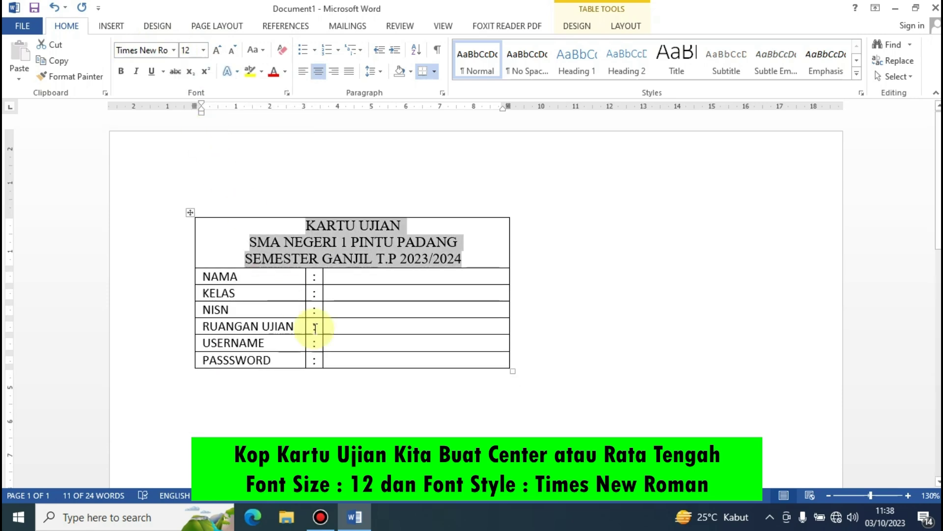
# Step: Set the NAMA–PASSSWORD rows in Times New Roman and widen the first column to fit RUANGAN UJIAN
pyautogui.moveTo(362, 359); pyautogui.dragTo(196, 274)
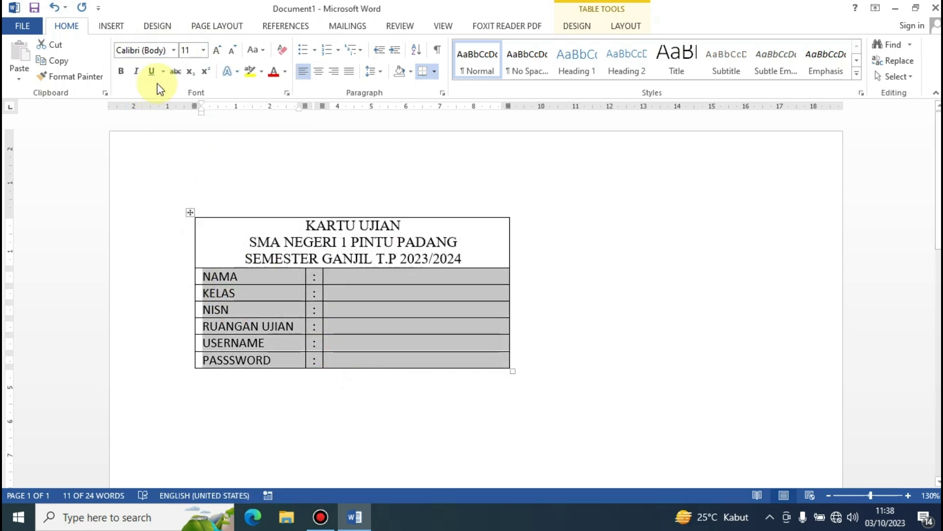
pyautogui.click(174, 50)
pyautogui.click(172, 133)
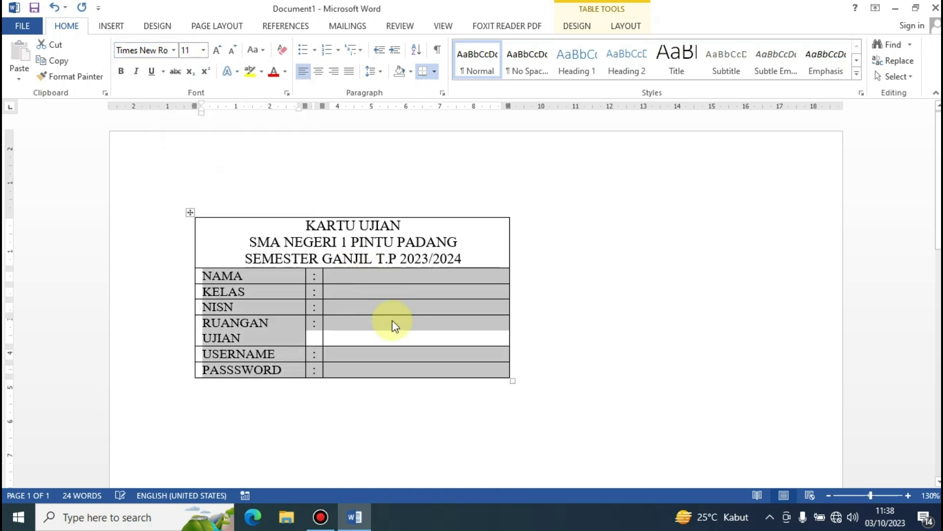
pyautogui.click(393, 323)
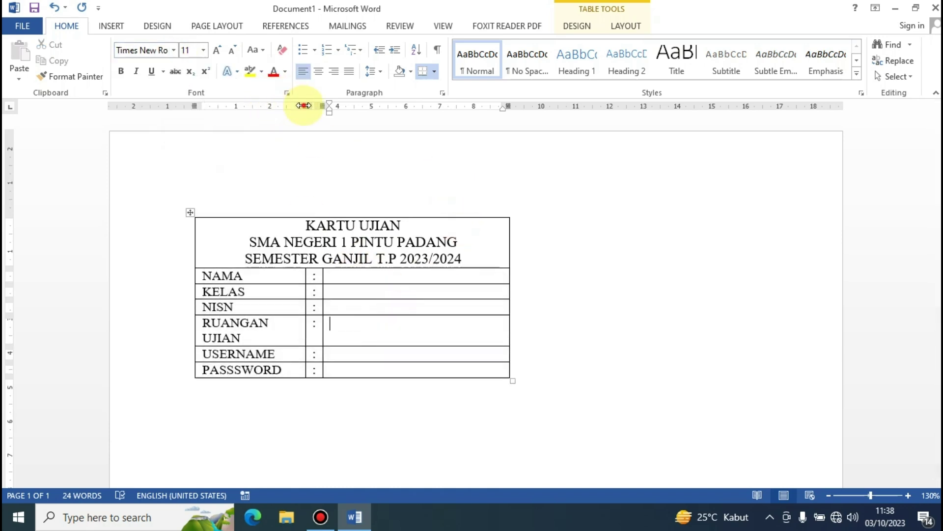
pyautogui.moveTo(303, 105); pyautogui.dragTo(330, 105)
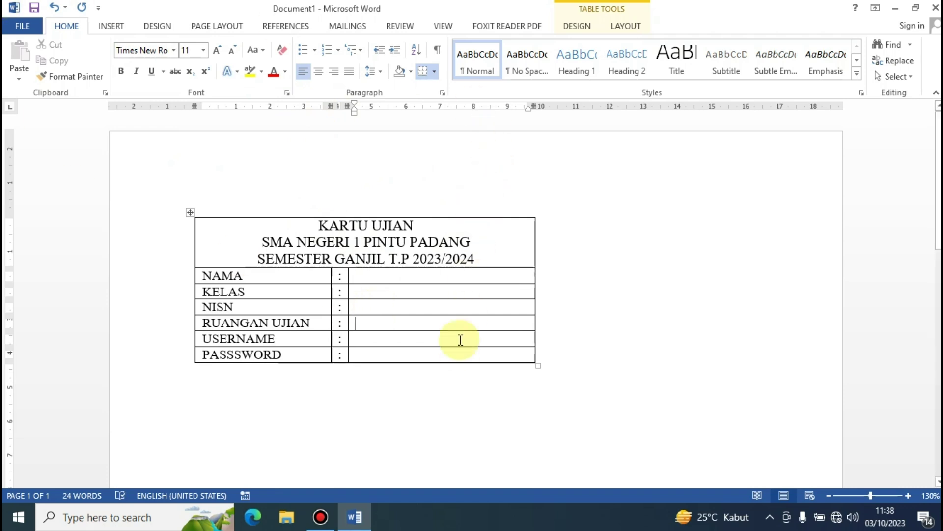
pyautogui.click(415, 277)
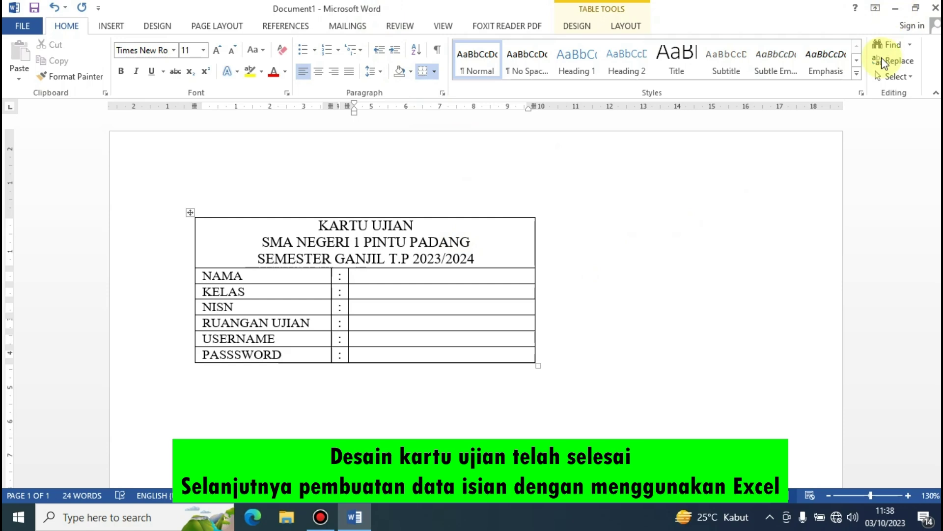
# Step: Minimize Word and open a new blank Excel workbook with the ribbon pinned open
pyautogui.click(897, 10)
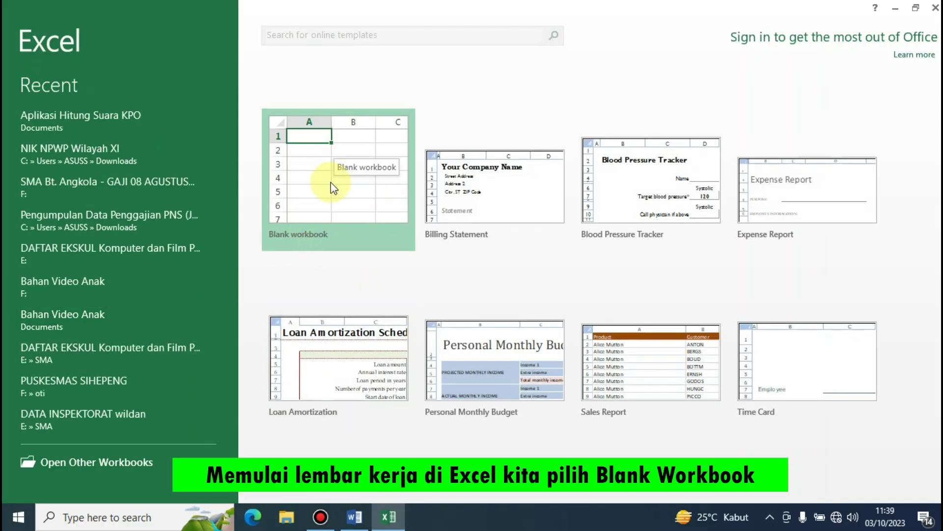
pyautogui.click(354, 172)
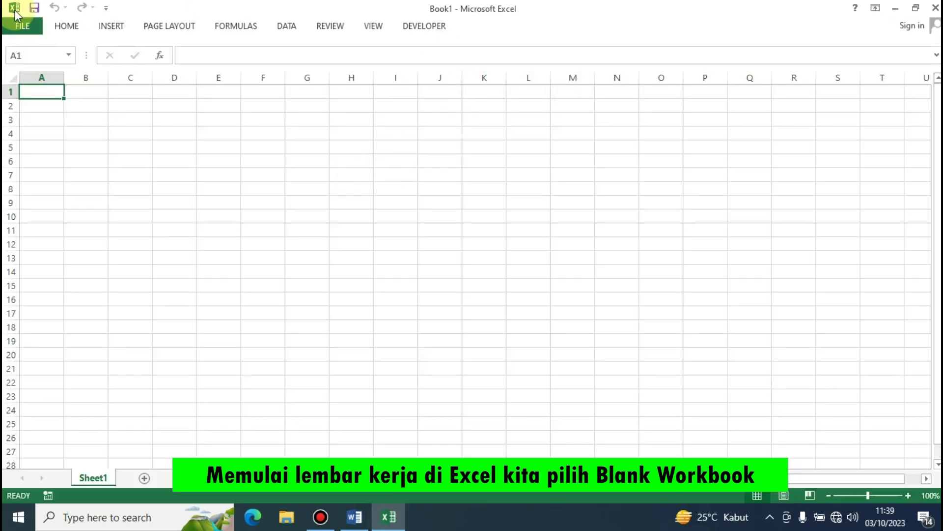
pyautogui.click(68, 25)
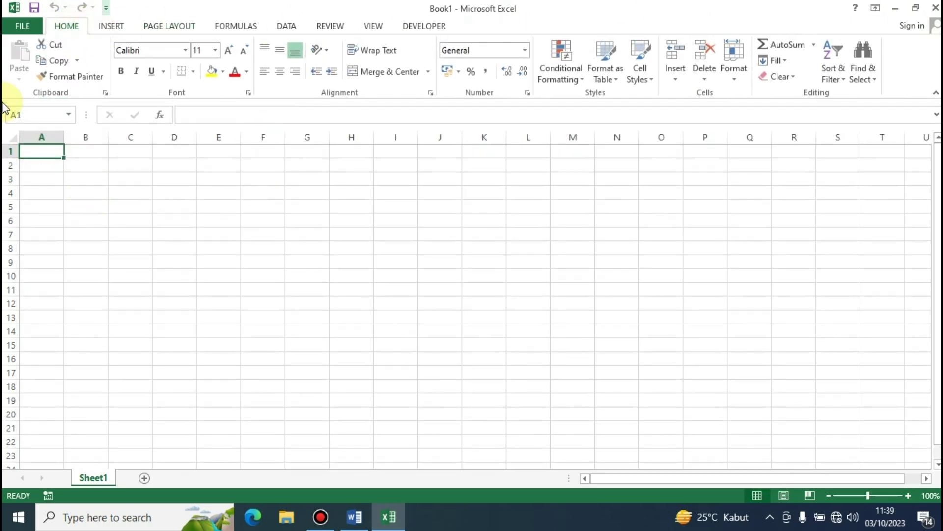
# Step: Enter the headers NAMA, KELAS and NISN in A1–C1 of Sheet1
pyautogui.click(355, 517)
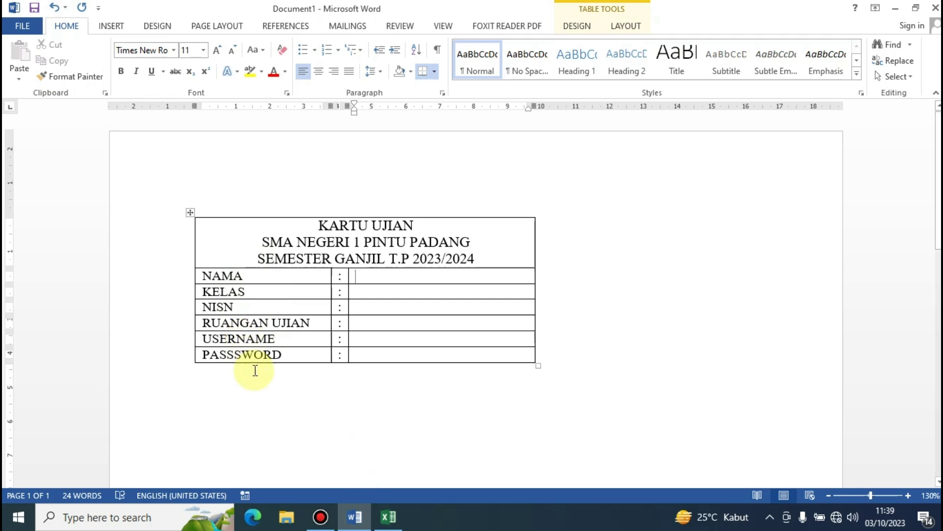
pyautogui.click(388, 516)
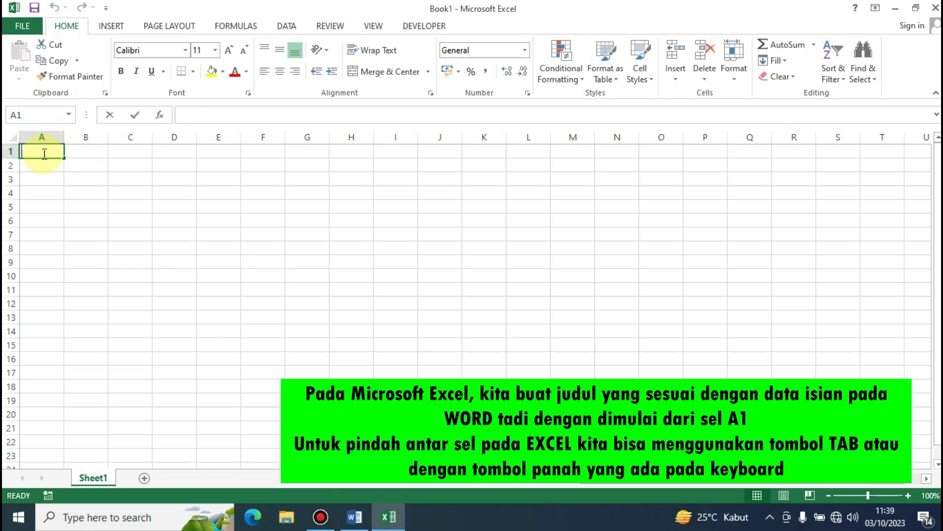
pyautogui.write('NAMA')
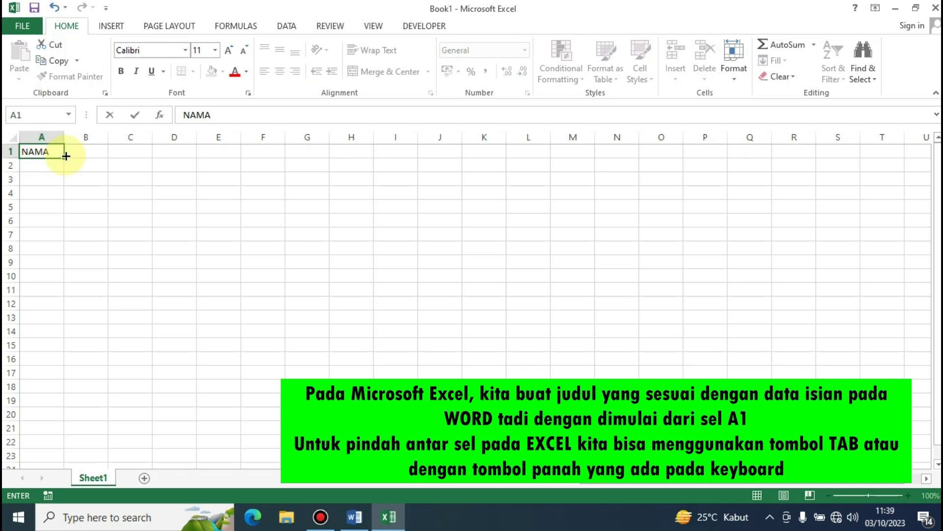
pyautogui.press('Tab')
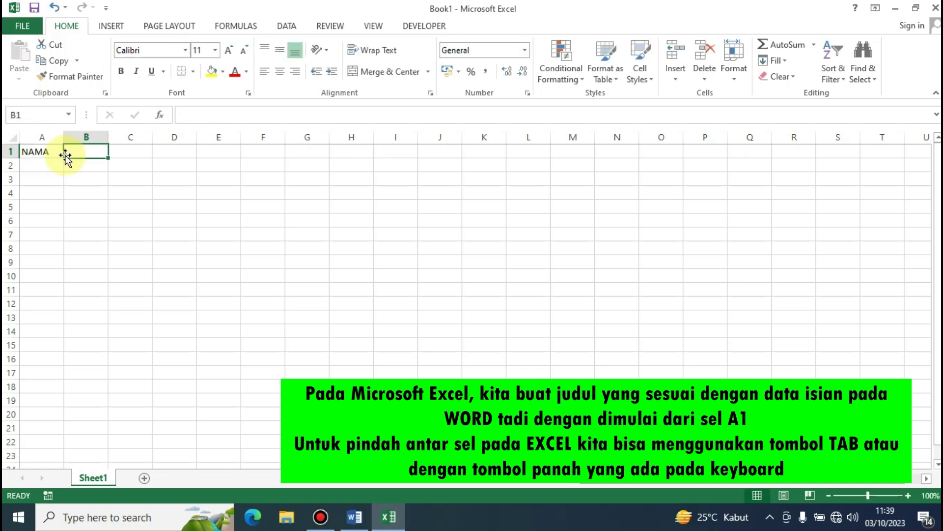
pyautogui.write('KELAS')
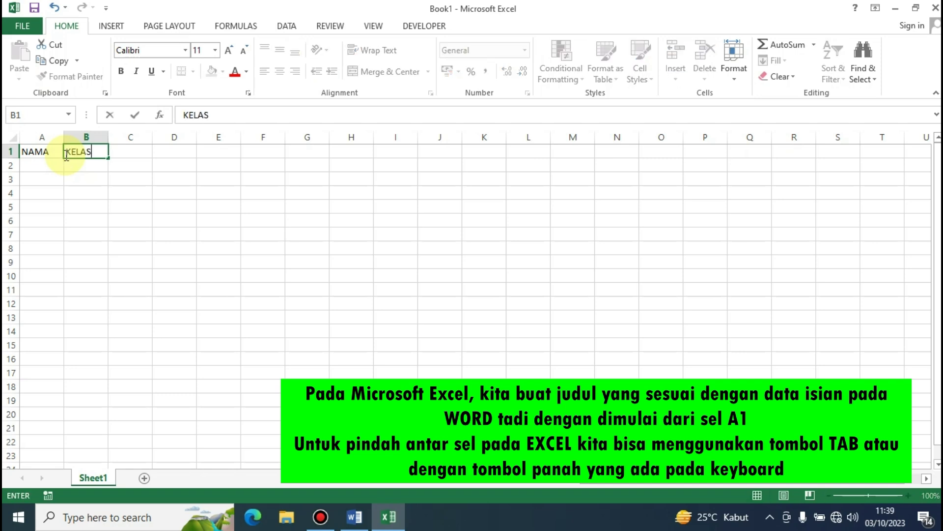
pyautogui.press('Tab')
pyautogui.write('NIS')
pyautogui.press('Tab')
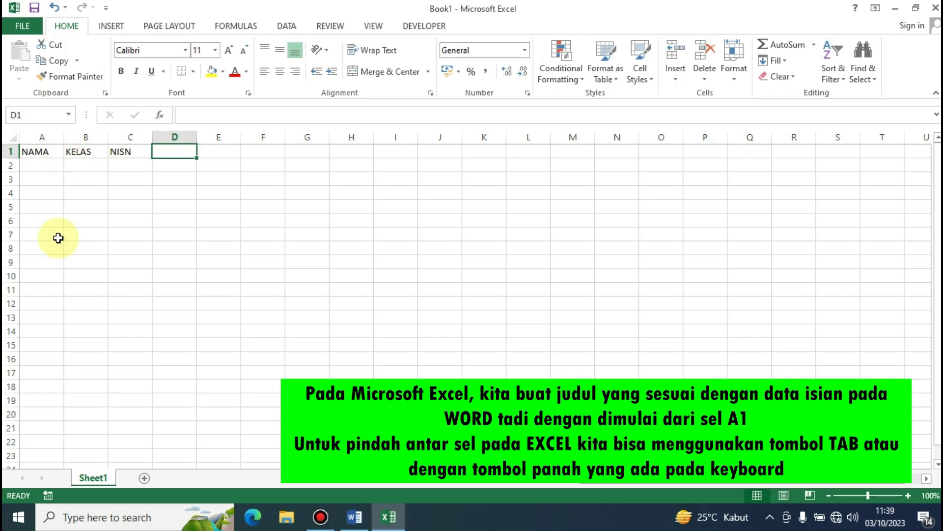
# Step: Enter the header RUANGAN in D1, fixing the initial misspelling
pyautogui.click(369, 522)
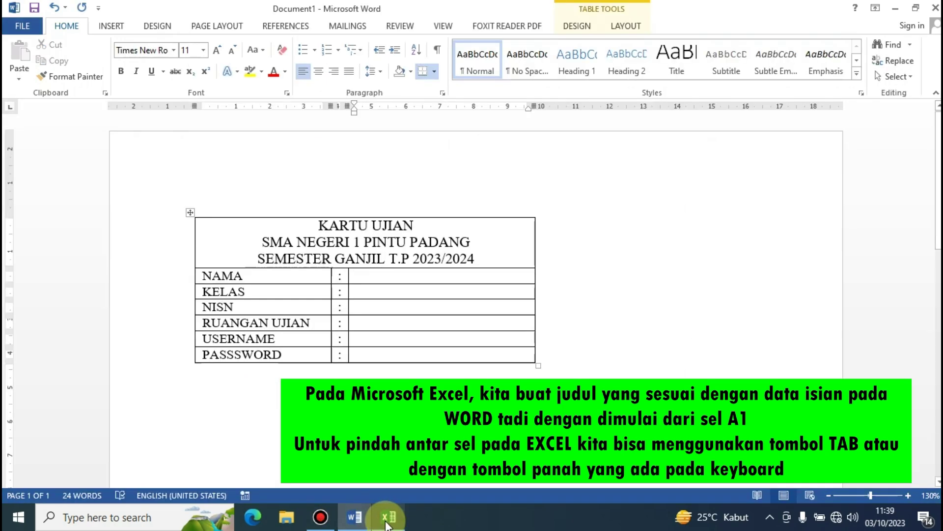
pyautogui.click(389, 517)
pyautogui.write('RUANAGN')
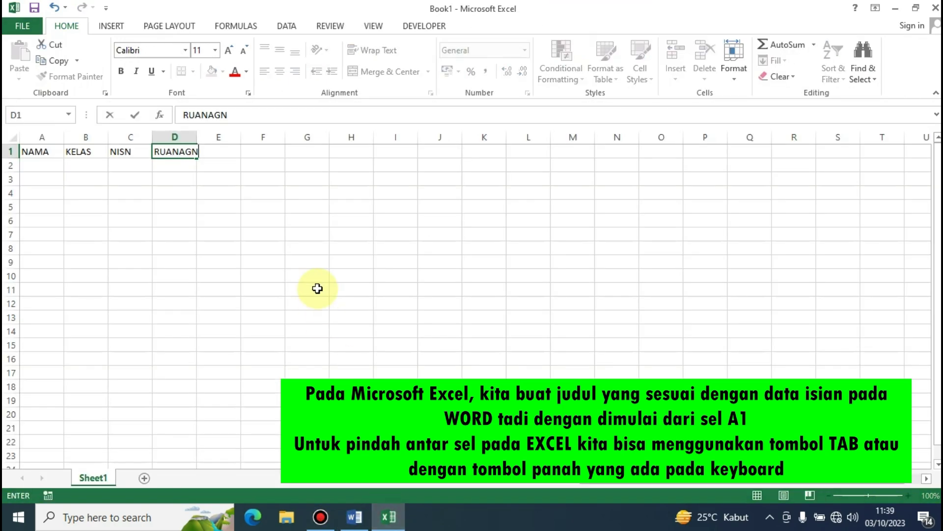
pyautogui.press('Tab')
pyautogui.press('Left')
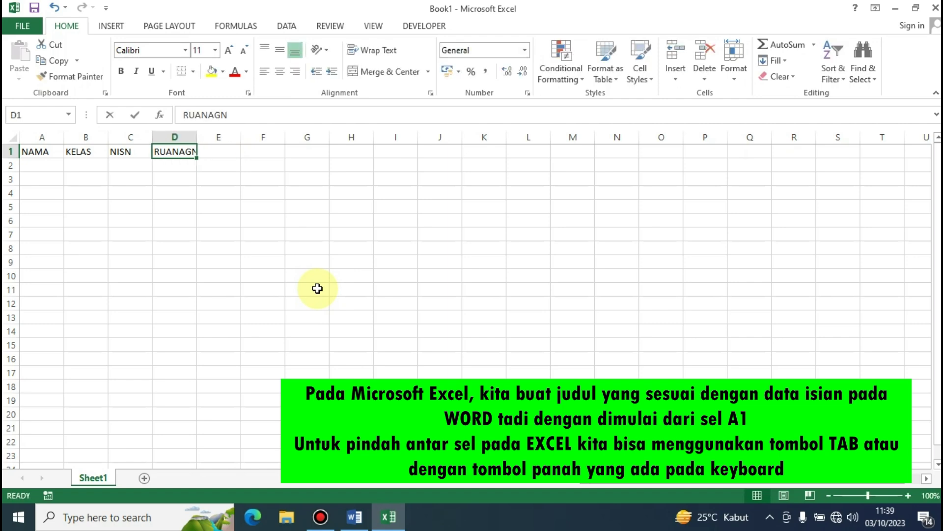
pyautogui.write('RUAN')
pyautogui.press('Tab')
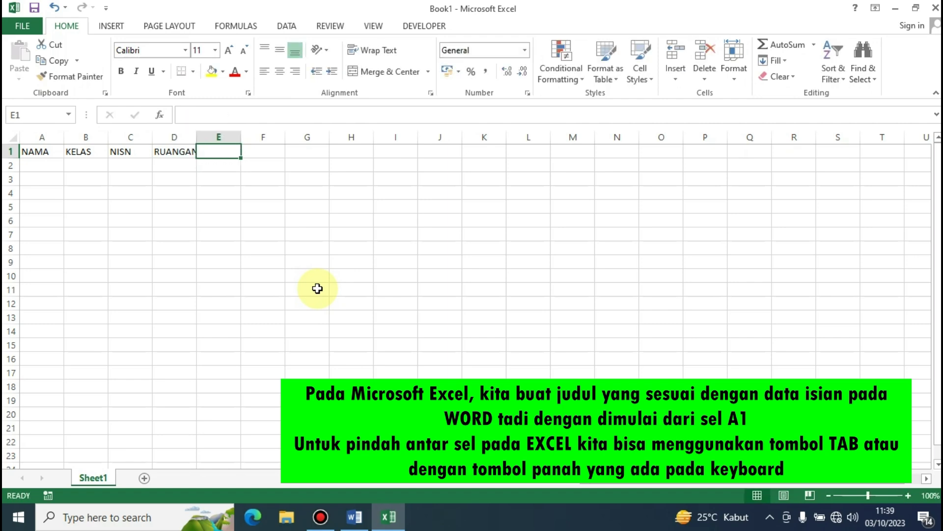
# Step: Enter the headers USERNAME in E1 and PASSWORD in F1
pyautogui.click(347, 517)
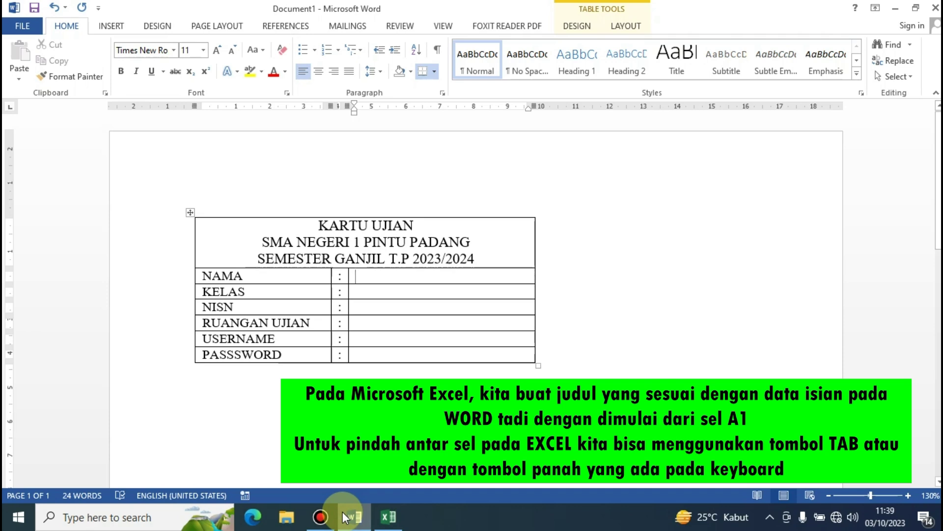
pyautogui.click(389, 516)
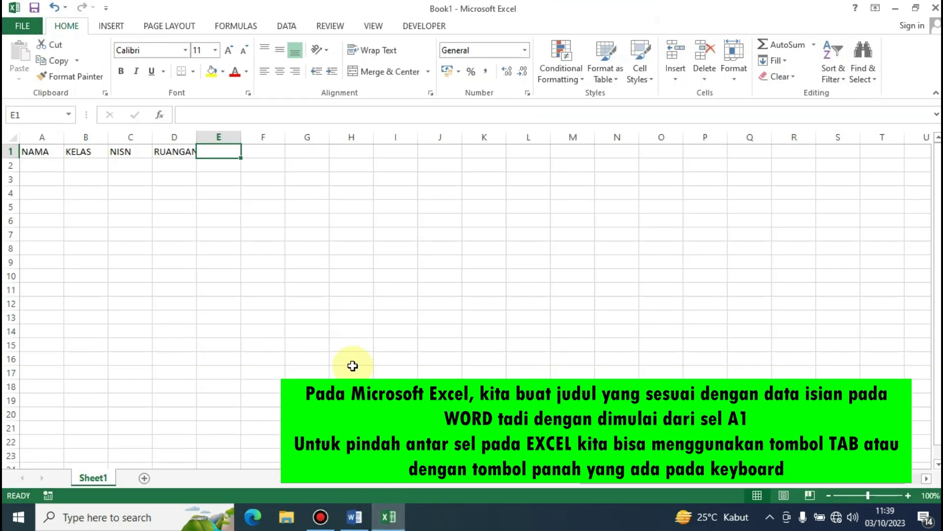
pyautogui.write('USERNAME')
pyautogui.press('Tab')
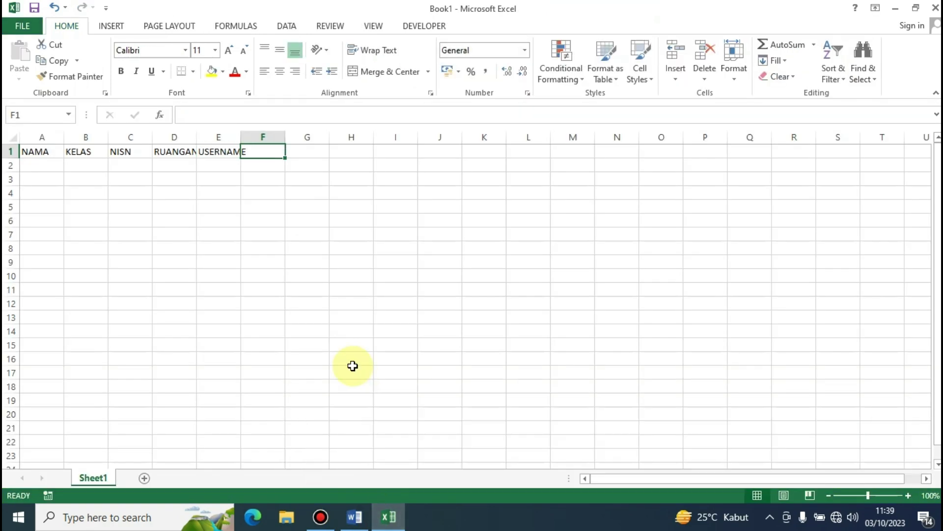
pyautogui.write('PASSWORD')
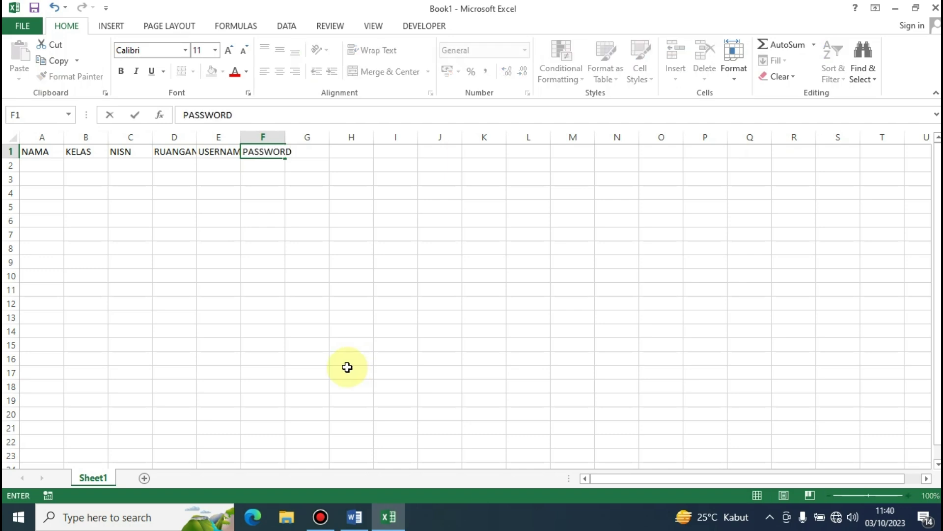
pyautogui.click(250, 218)
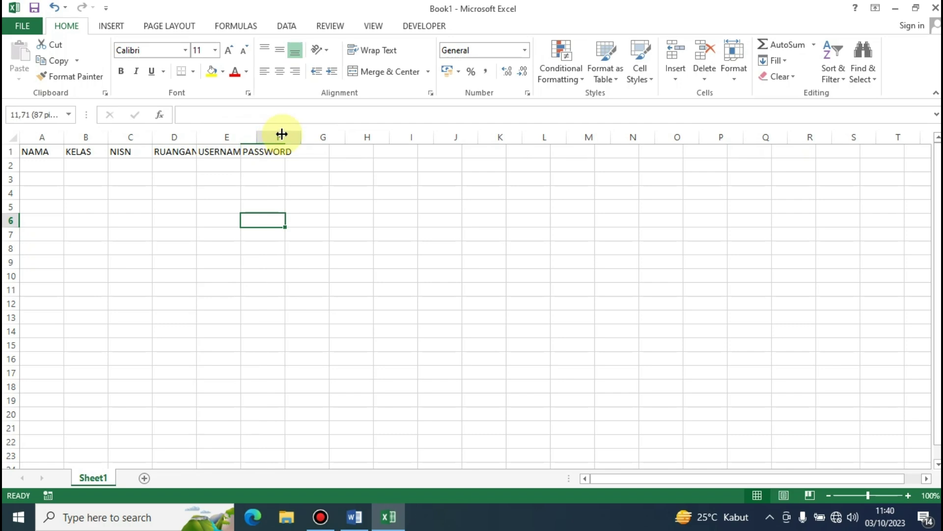
# Step: Widen columns D and E so RUANGAN and USERNAME fit
pyautogui.moveTo(243, 138); pyautogui.dragTo(256, 137)
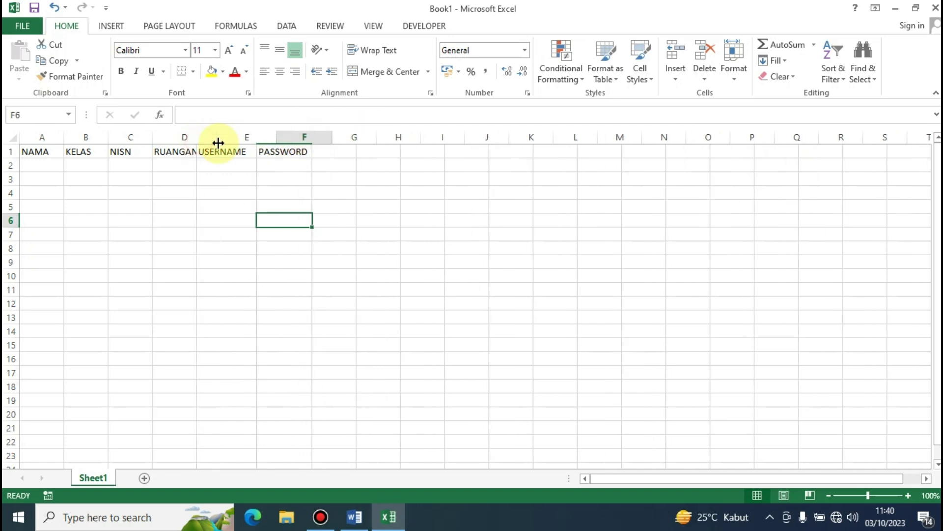
pyautogui.moveTo(198, 142); pyautogui.dragTo(216, 142)
pyautogui.click(354, 517)
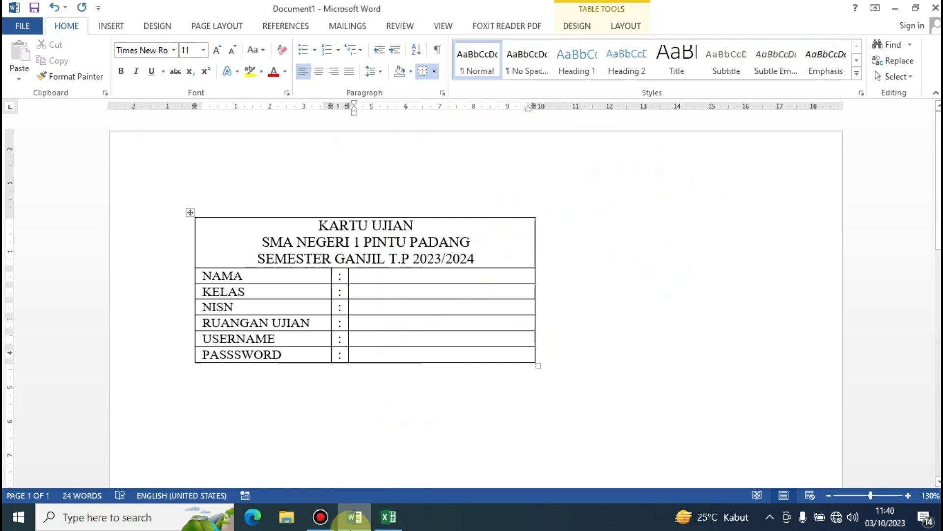
pyautogui.click(388, 516)
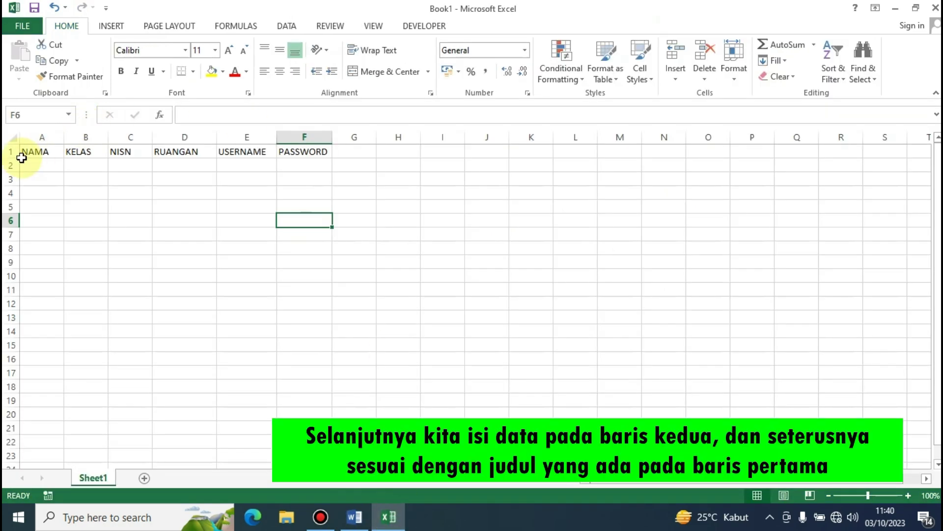
# Step: Enter the first student's name, class X1 and NISN into A2:C2
pyautogui.click(35, 165)
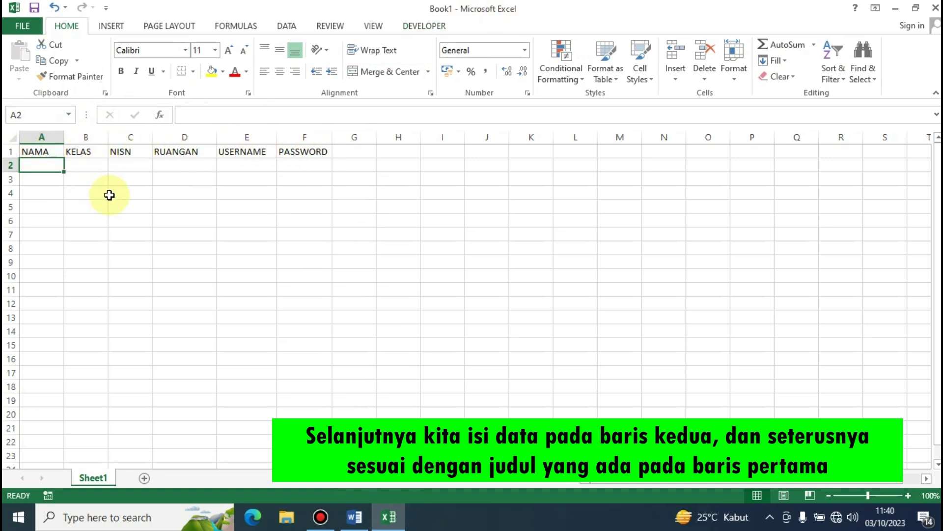
pyautogui.write('AHA')
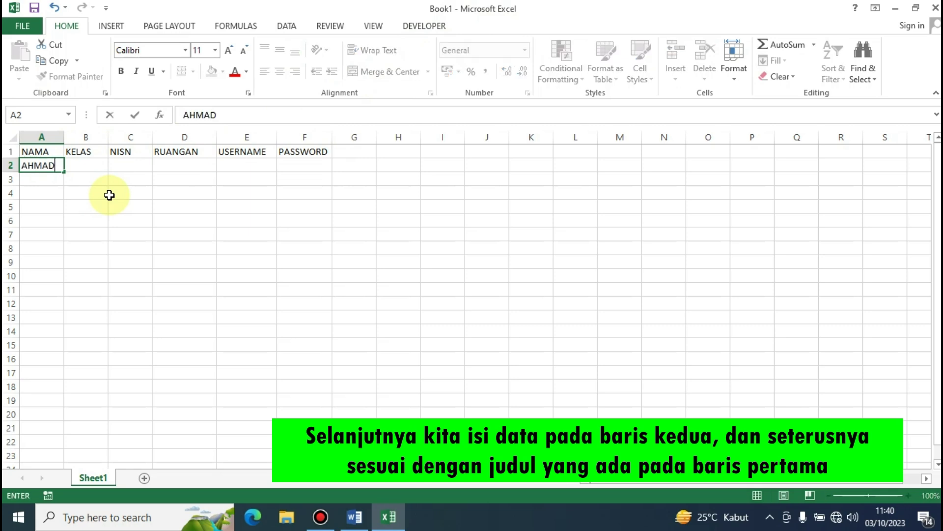
pyautogui.press('Tab')
pyautogui.write('X')
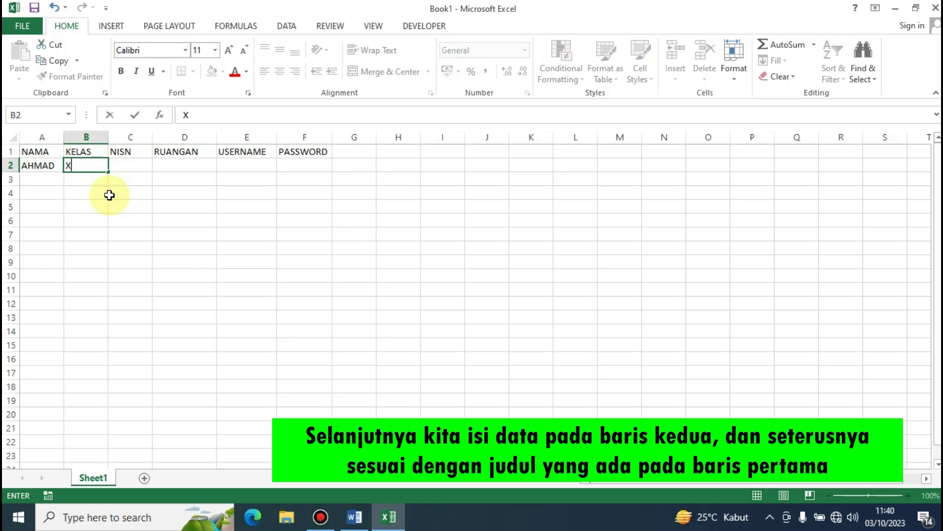
pyautogui.press('Tab')
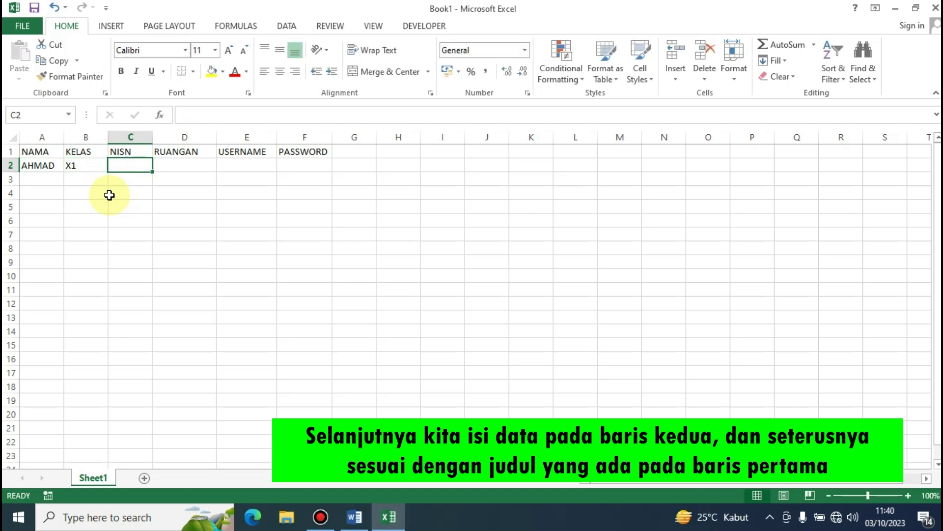
pyautogui.write('001112233')
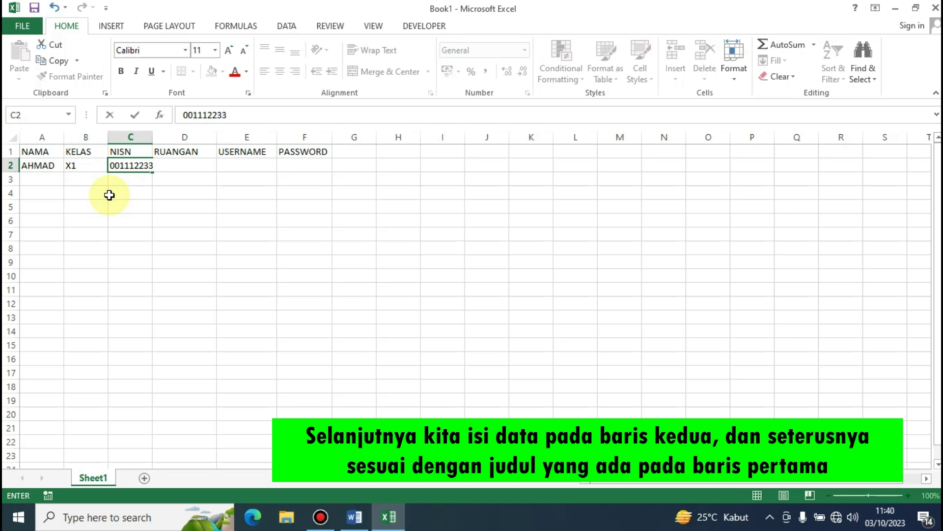
pyautogui.press('Tab')
# Step: Widen column C and fill D2:F2 with room 1, the username and the password
pyautogui.moveTo(153, 138); pyautogui.dragTo(175, 137)
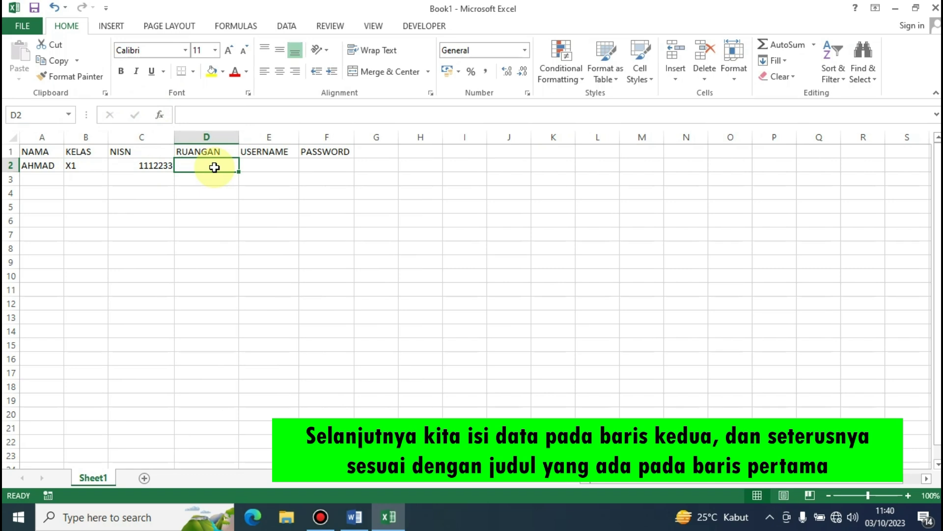
pyautogui.press('Tab')
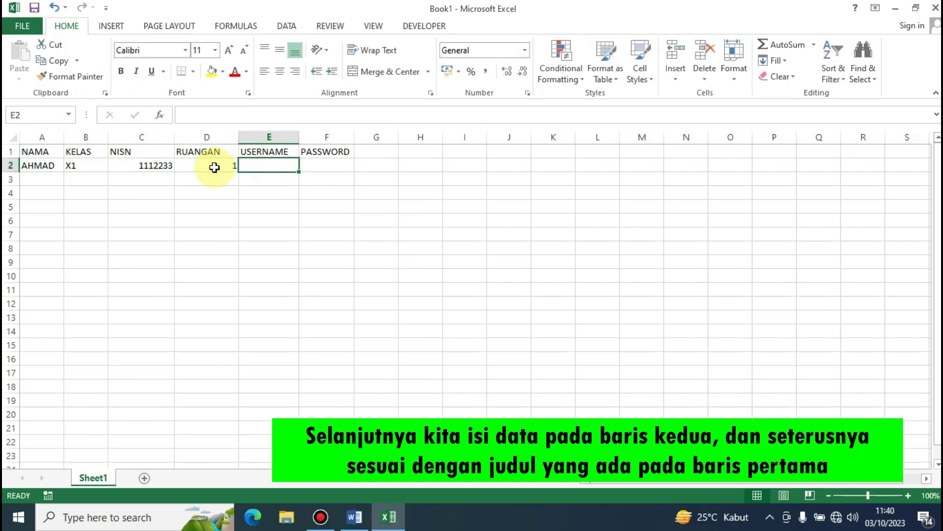
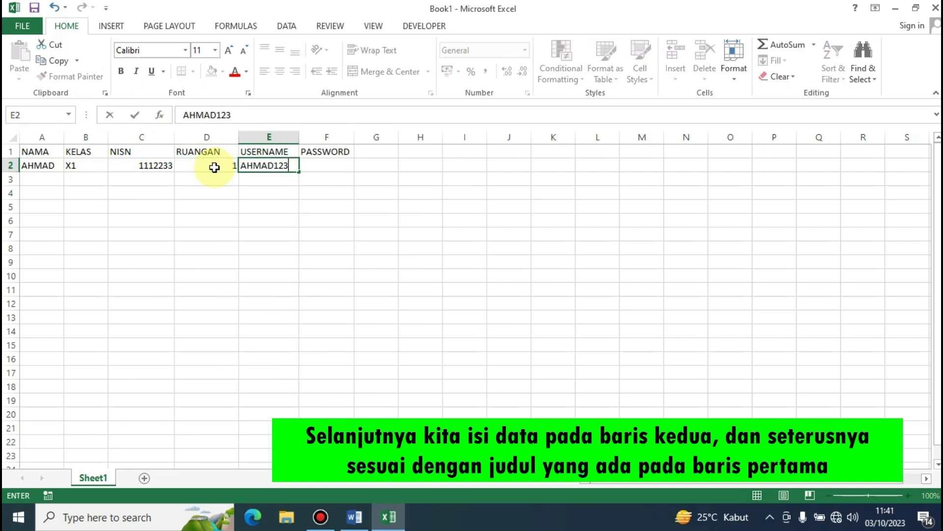
pyautogui.press('Tab')
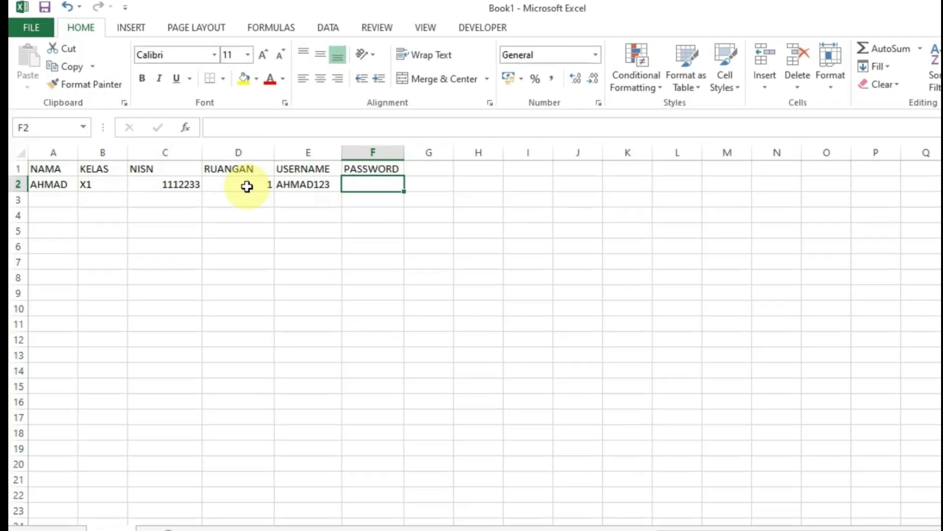
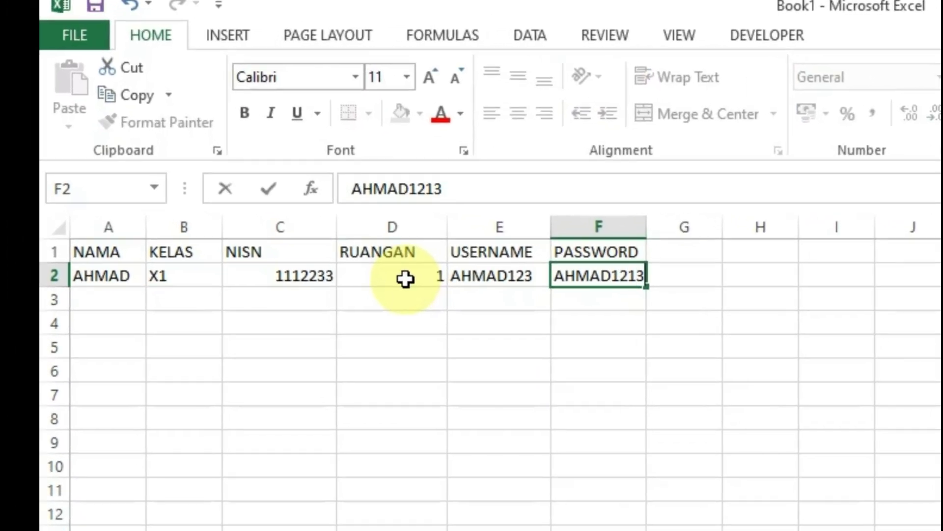
pyautogui.press('BackSpace')
pyautogui.press('BackSpace')
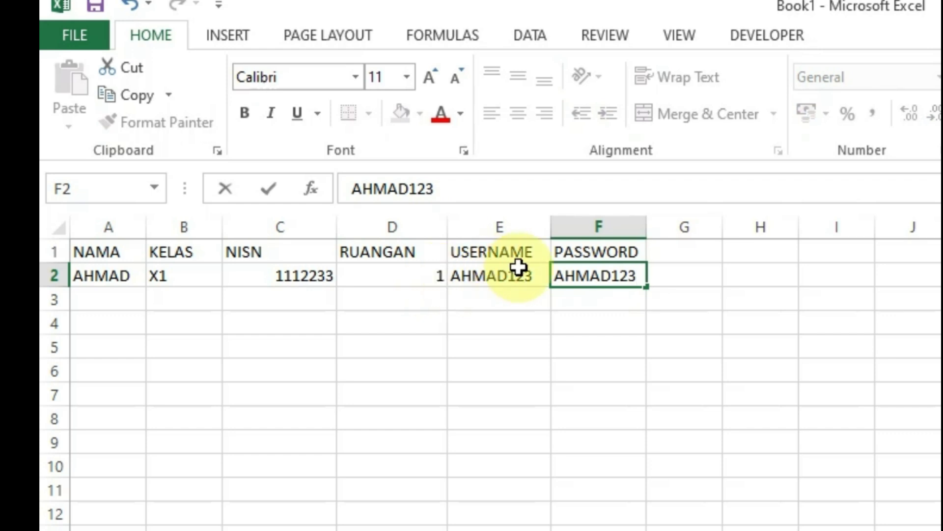
pyautogui.press('Return')
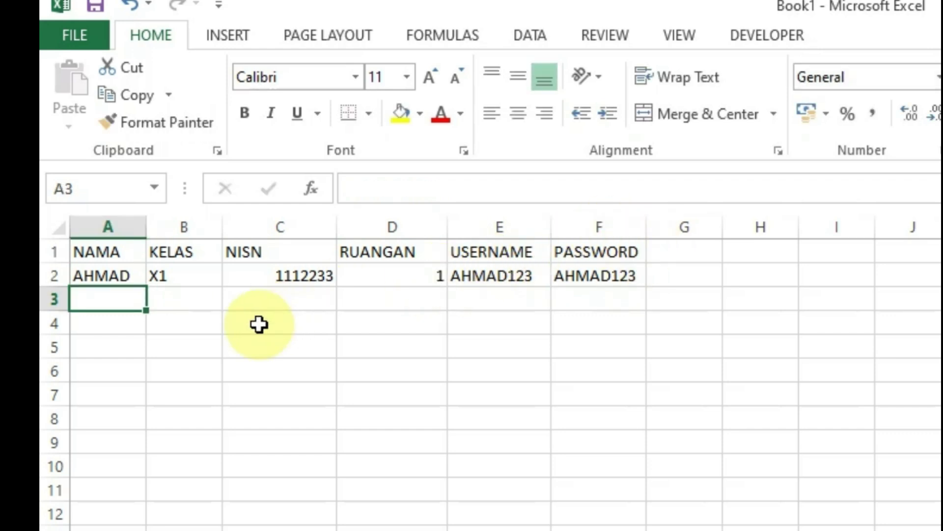
# Step: Adjust the widths of columns A through D to fit the entries
pyautogui.moveTo(146, 226); pyautogui.dragTo(153, 226)
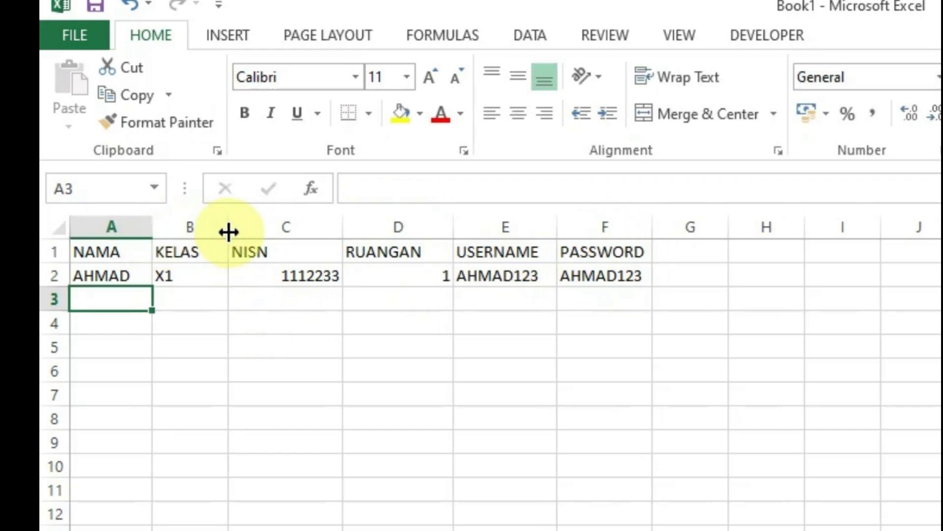
pyautogui.moveTo(229, 226); pyautogui.dragTo(231, 226)
pyautogui.moveTo(346, 227); pyautogui.dragTo(342, 227)
pyautogui.moveTo(454, 226); pyautogui.dragTo(454, 226)
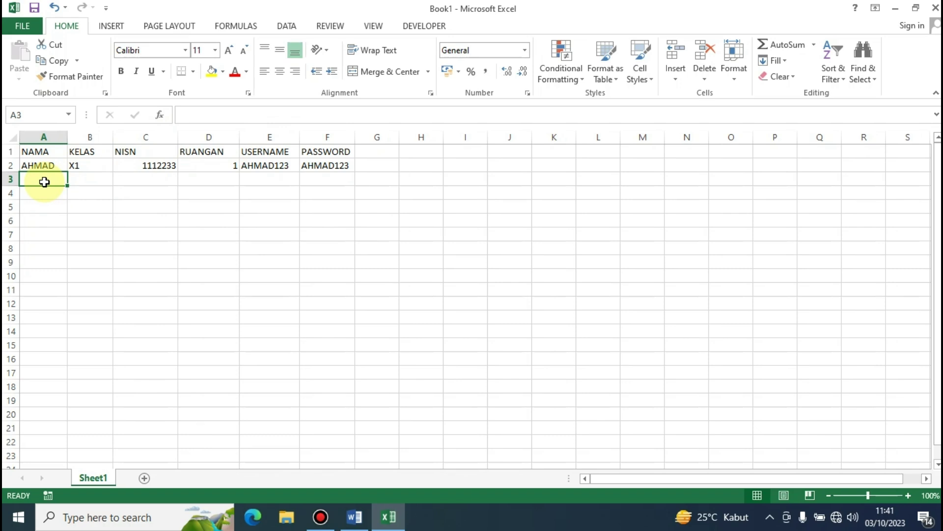
# Step: Enter the second student's name, class X2 and NISN in row 3
pyautogui.write('RIZAL')
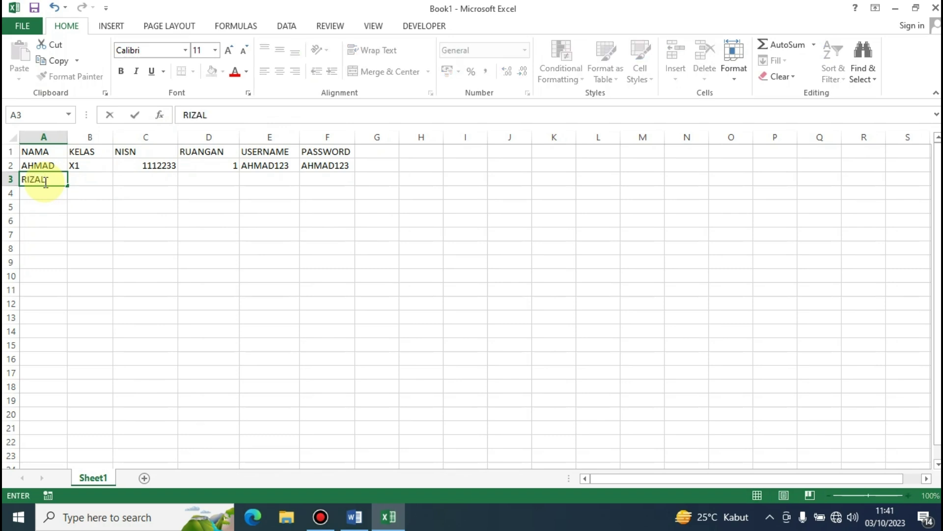
pyautogui.click(94, 180)
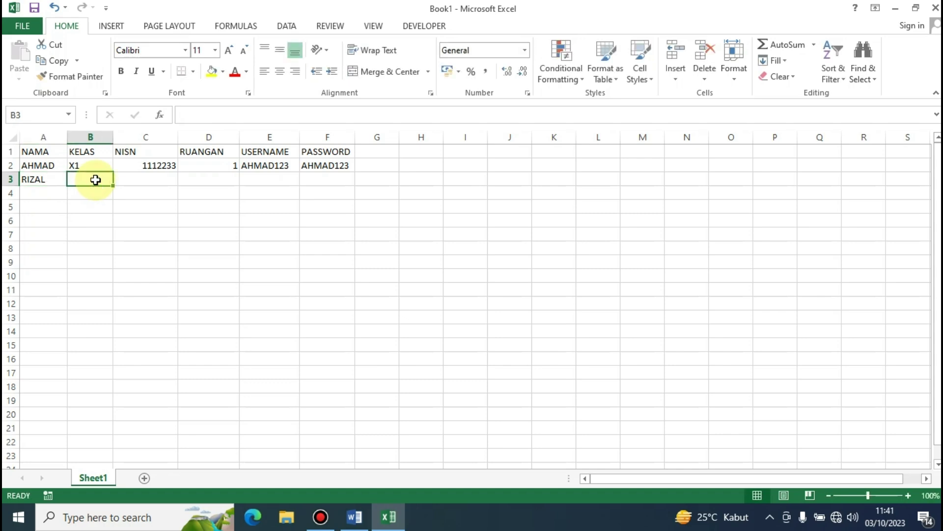
pyautogui.write('X2')
pyautogui.press('Tab')
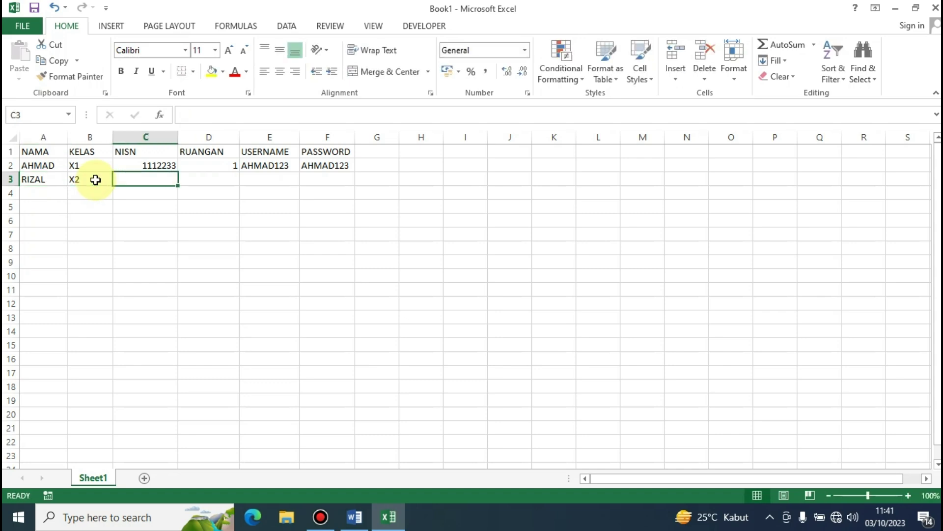
pyautogui.write('22334455')
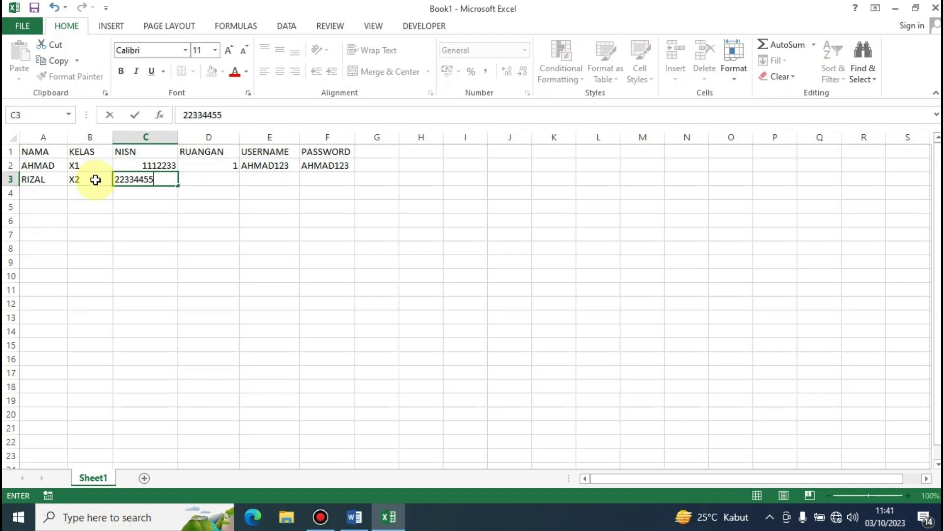
pyautogui.press('Tab')
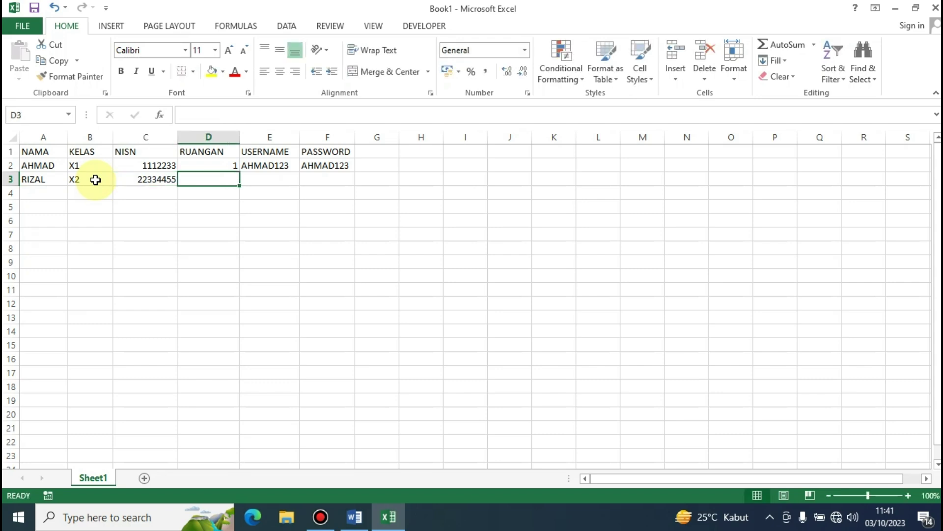
# Step: Complete row 3 with room 1, the username and the password
pyautogui.press('Tab')
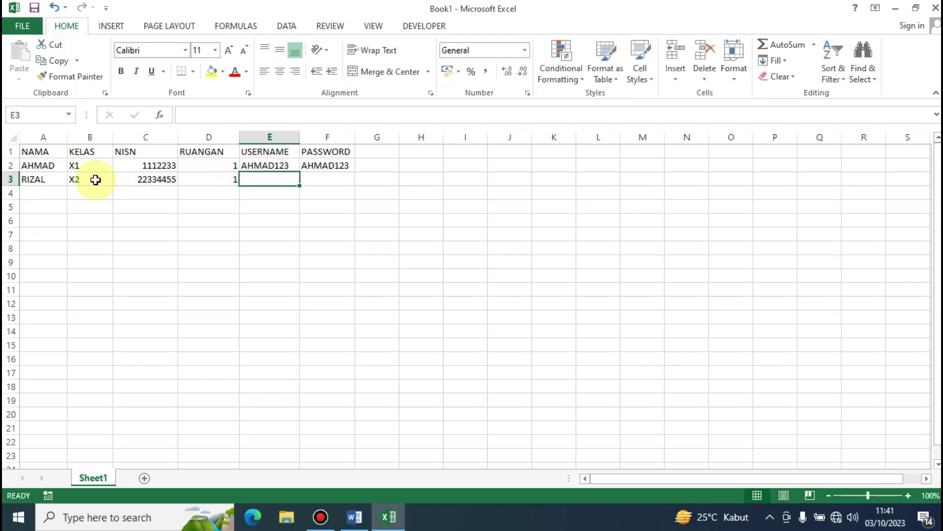
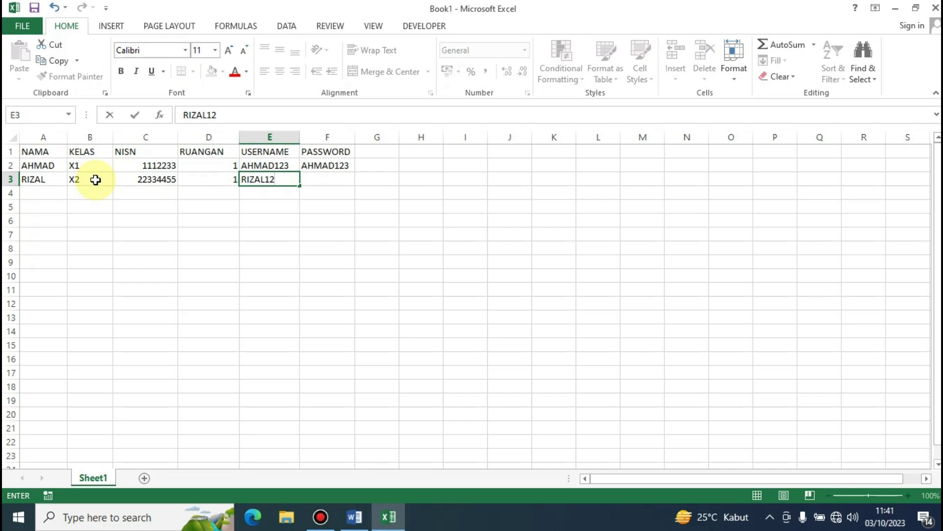
pyautogui.press('Tab')
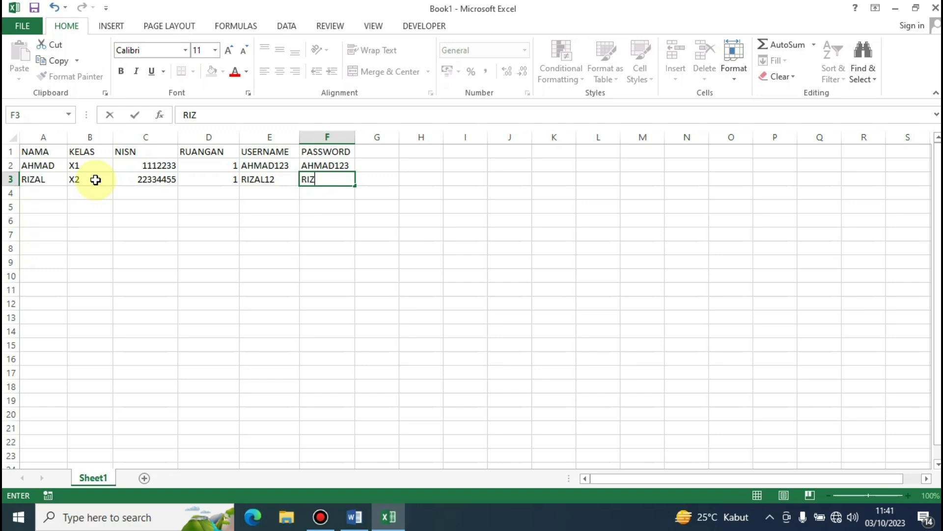
pyautogui.press('Return')
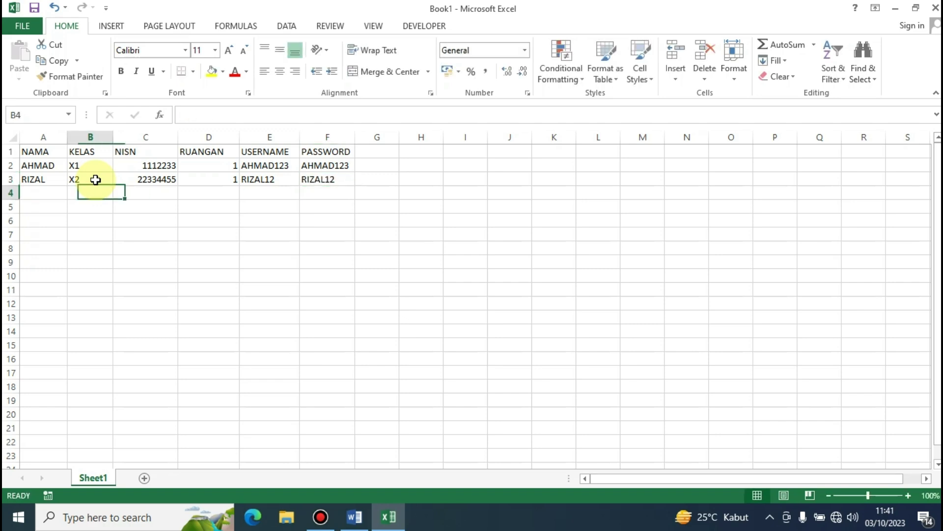
pyautogui.click(27, 166)
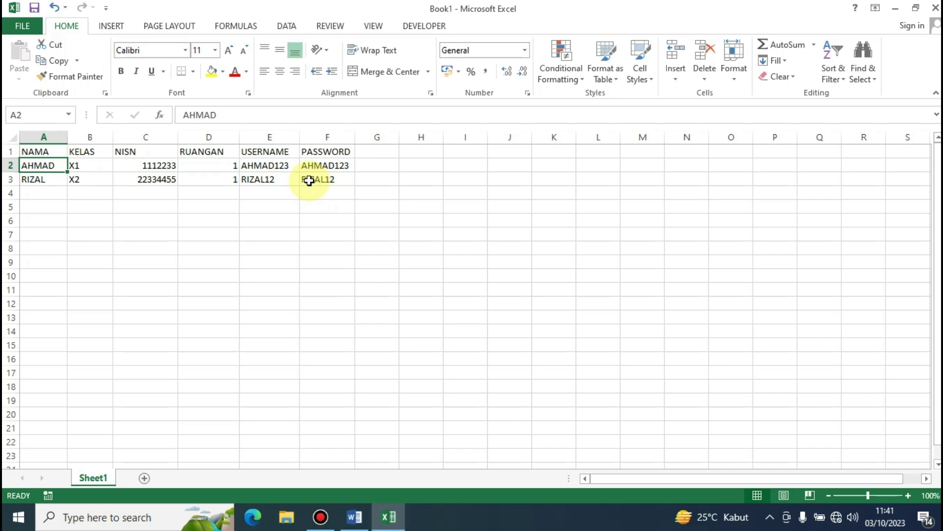
pyautogui.click(355, 516)
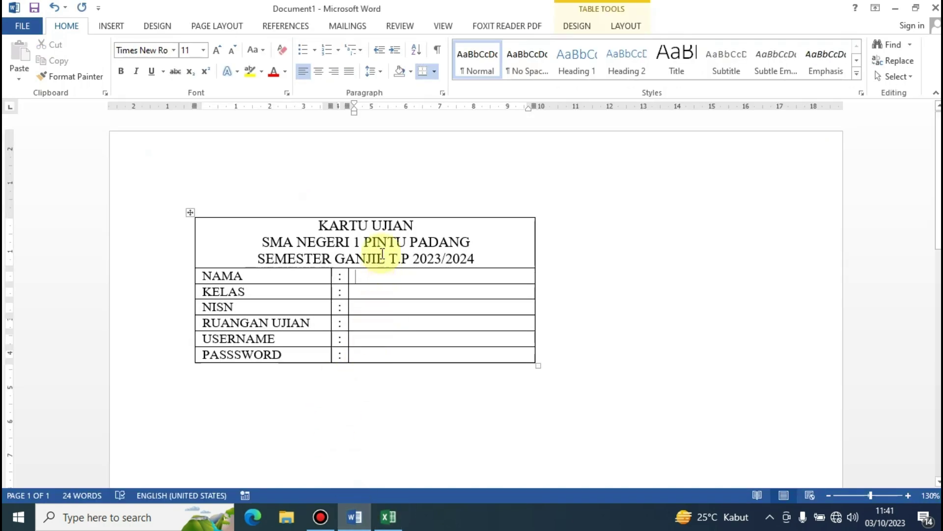
pyautogui.click(385, 277)
pyautogui.click(395, 526)
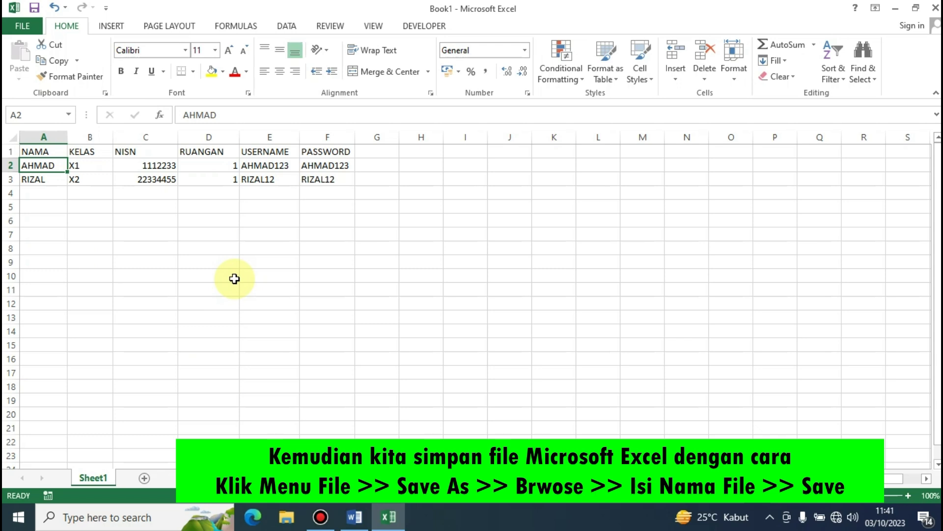
# Step: Save the workbook as BAHAN KARTU UJIAN in Documents, then minimize Excel
pyautogui.click(24, 28)
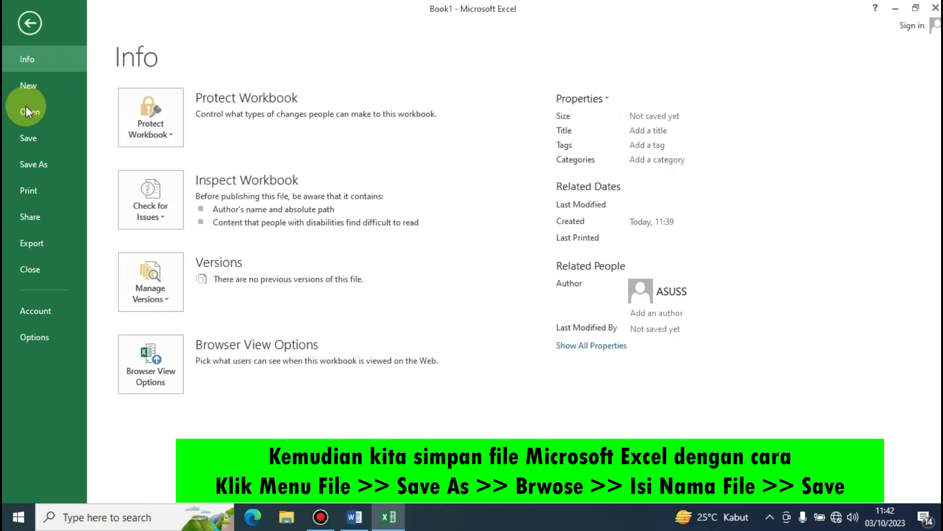
pyautogui.click(40, 167)
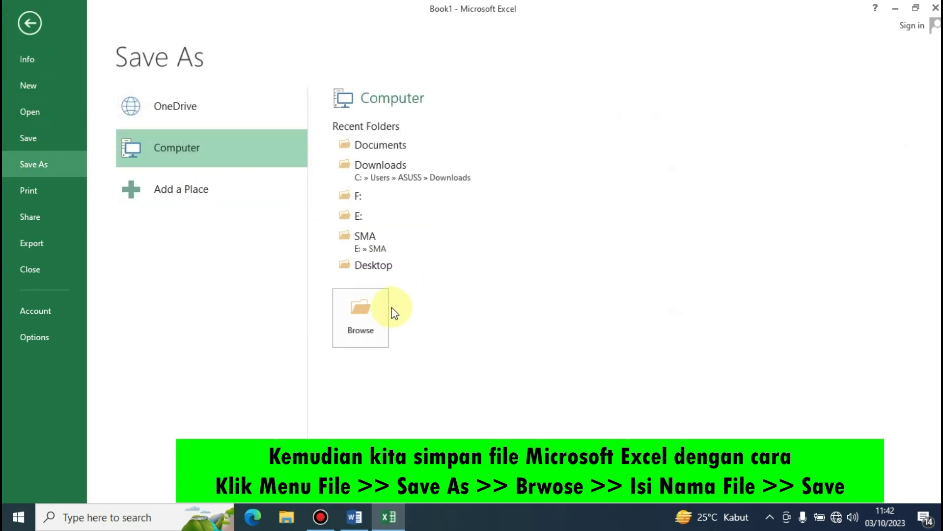
pyautogui.click(372, 324)
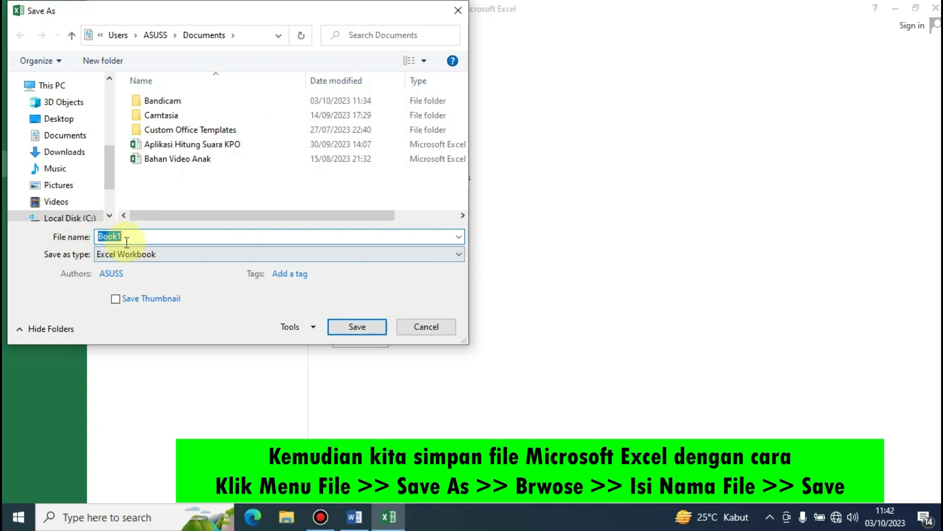
pyautogui.write('bAHAN')
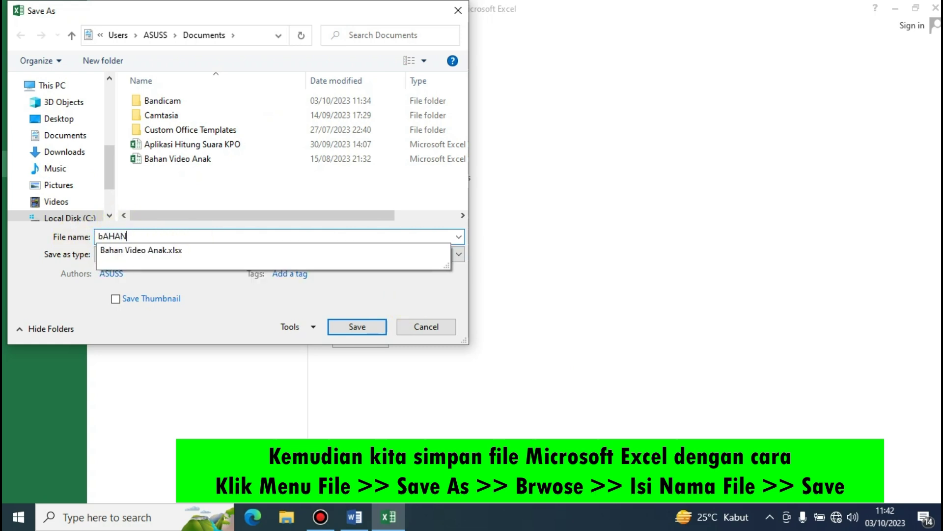
pyautogui.write(' KARTU UJIAN')
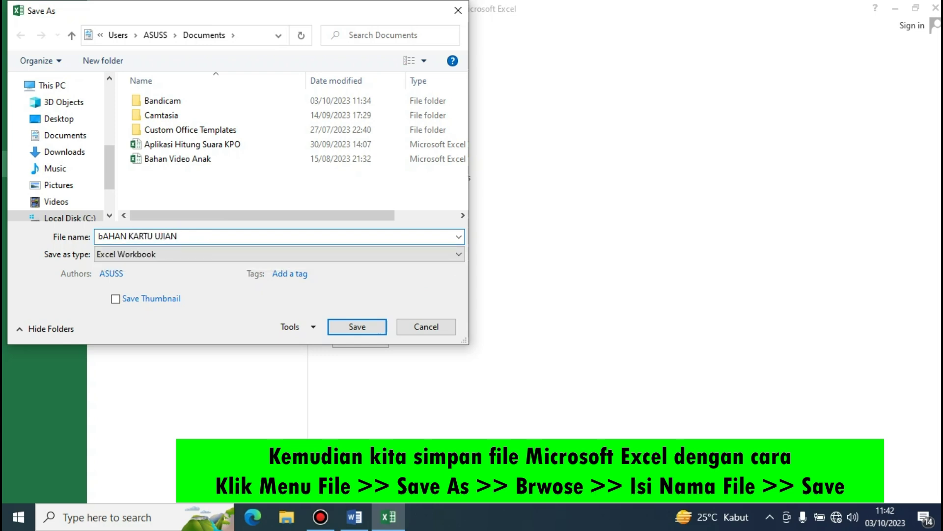
pyautogui.click(102, 237)
pyautogui.press('BackSpace')
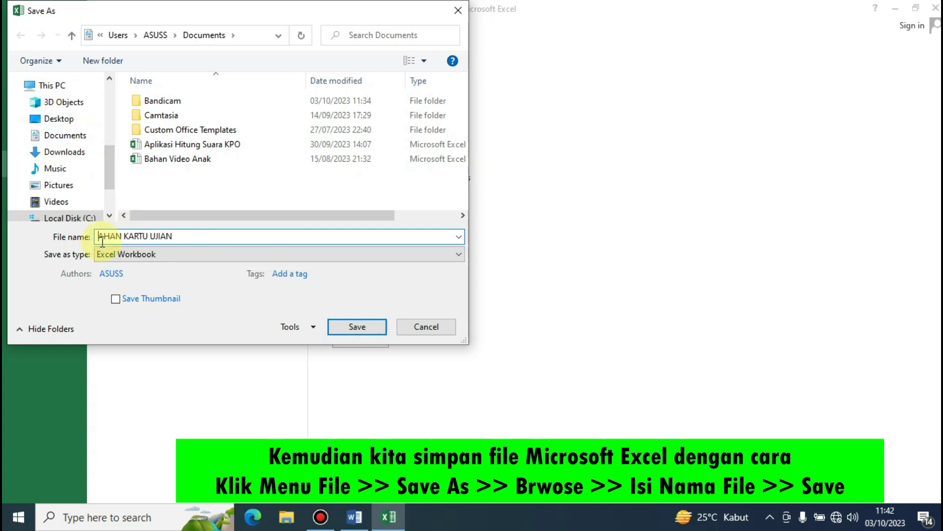
pyautogui.write('B')
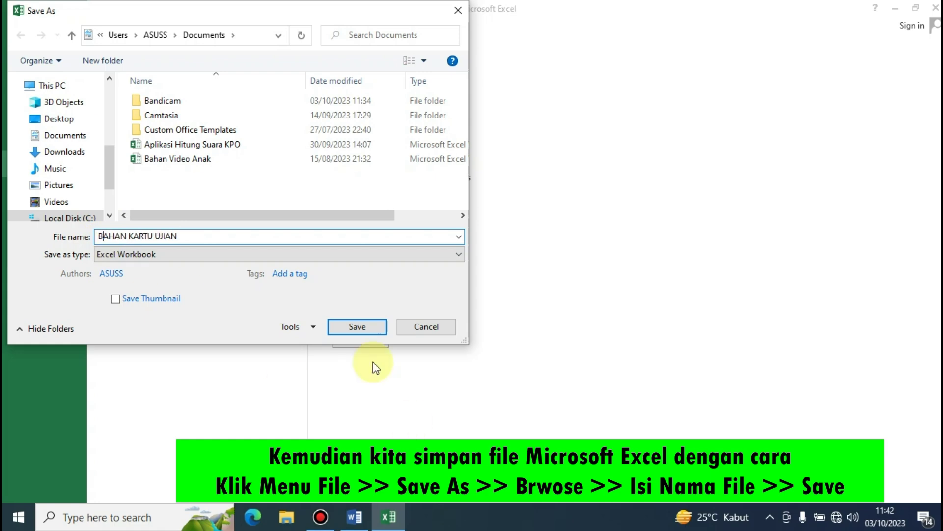
pyautogui.click(365, 329)
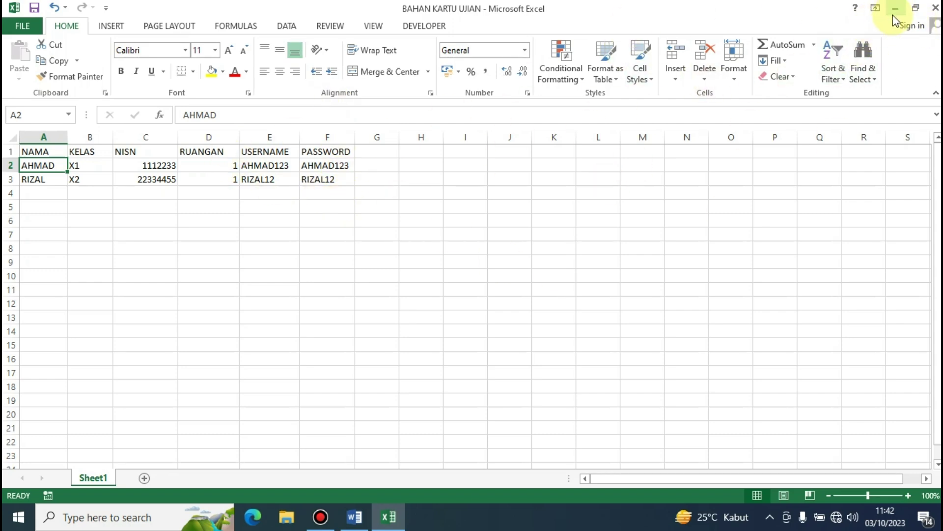
pyautogui.click(897, 10)
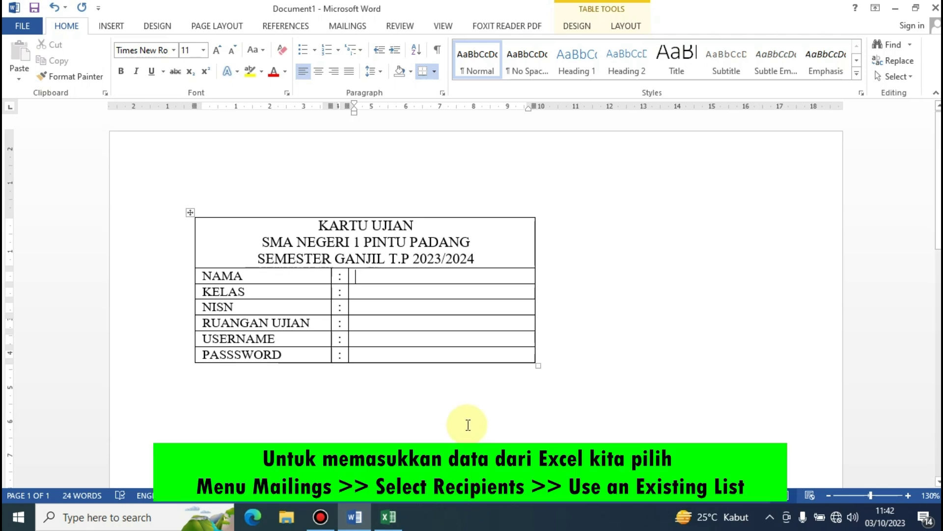
# Step: On the Mailings tab, choose Select Recipients > Use an Existing List
pyautogui.click(352, 26)
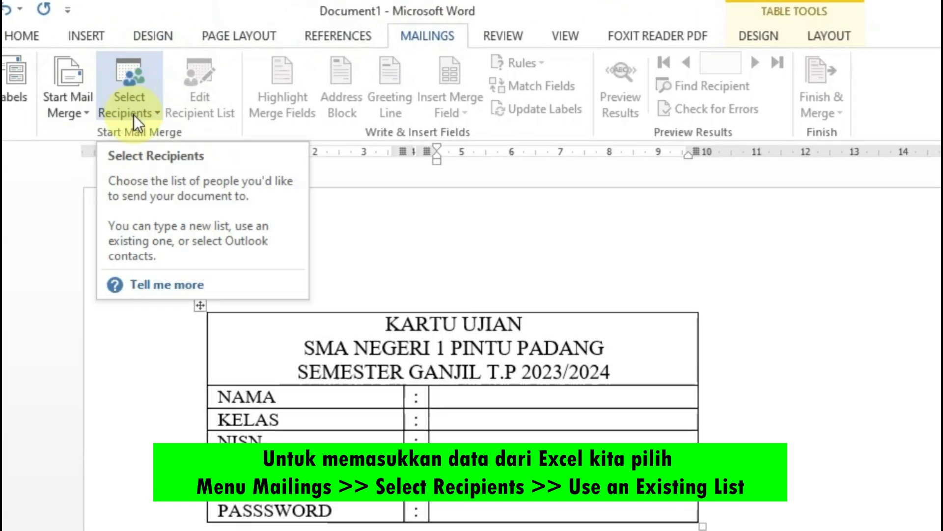
pyautogui.click(133, 114)
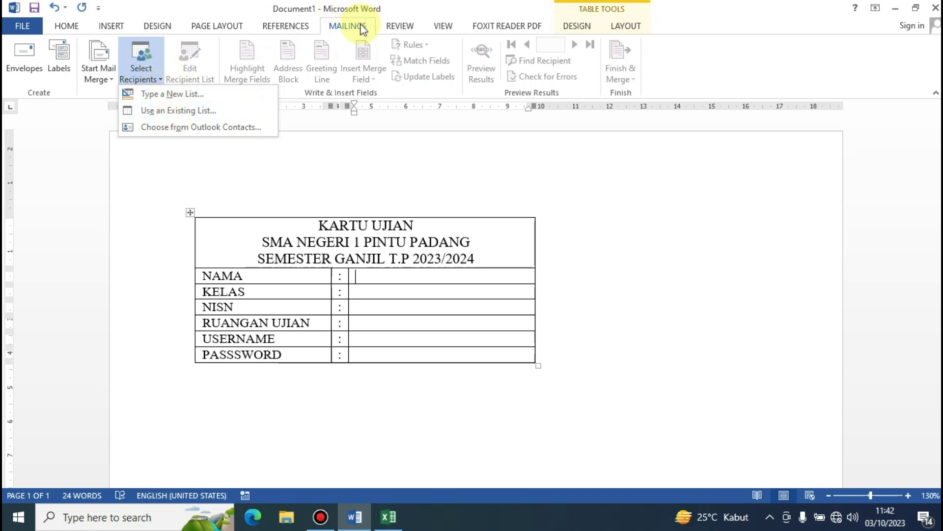
pyautogui.click(358, 24)
pyautogui.click(157, 80)
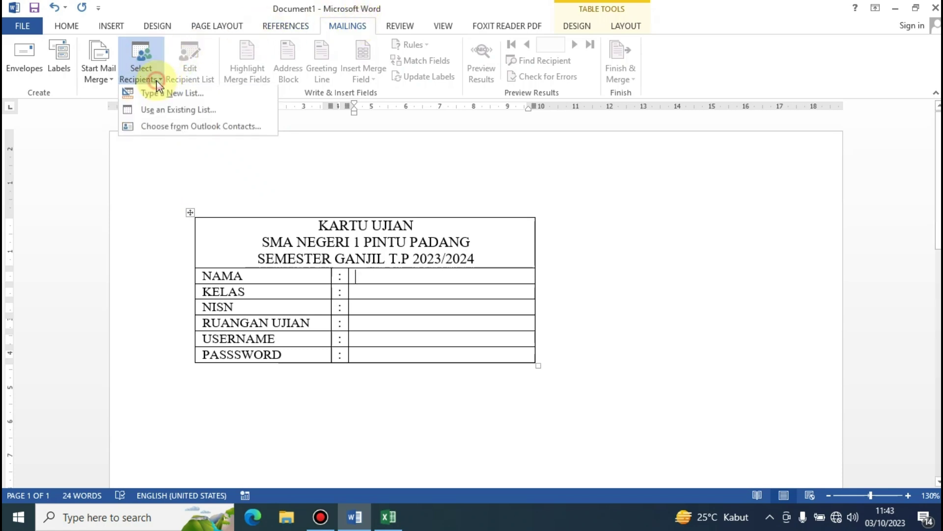
pyautogui.click(172, 111)
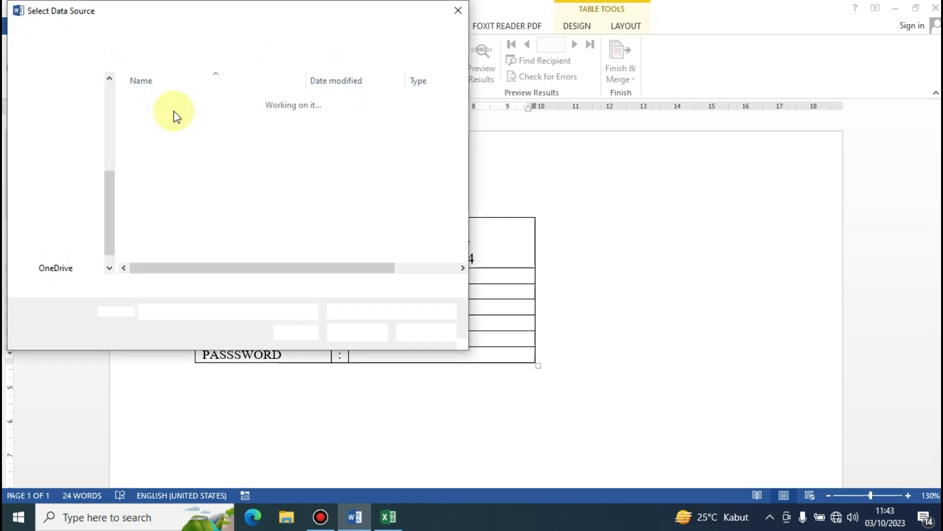
# Step: Pick the BAHAN KARTU UJIAN workbook from Documents and accept Sheet1$ with headers
pyautogui.moveTo(232, 13); pyautogui.dragTo(239, 26)
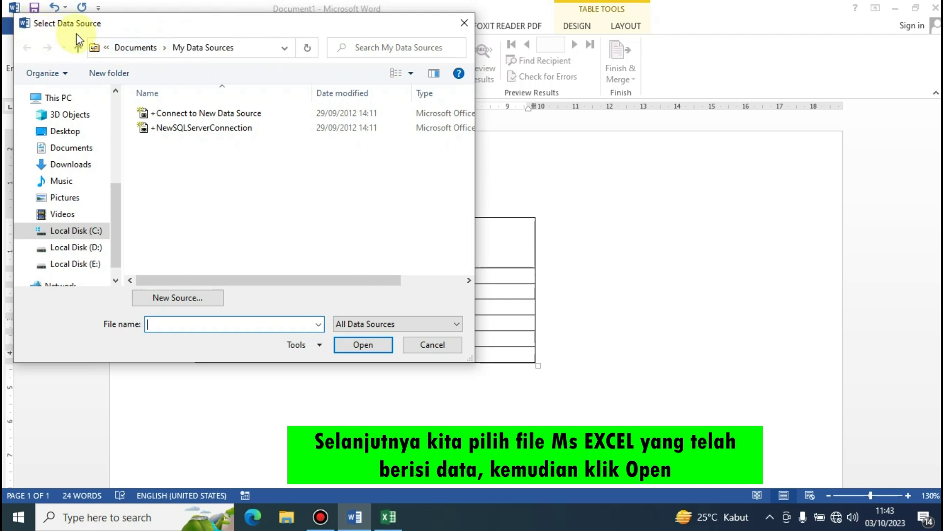
pyautogui.moveTo(65, 131)
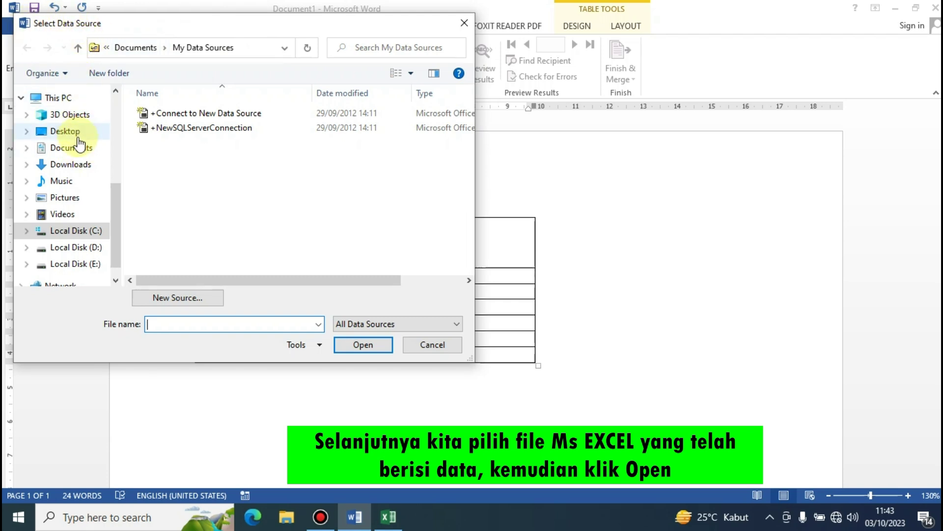
pyautogui.click(81, 153)
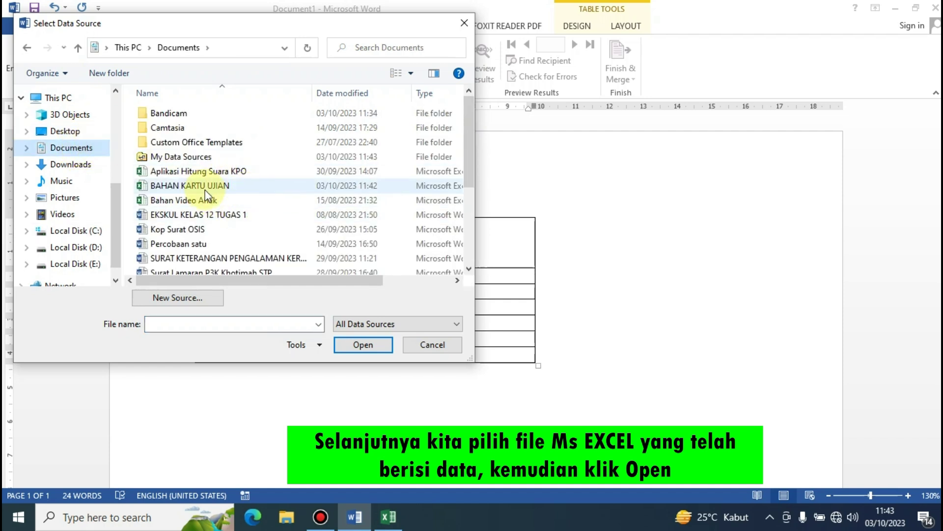
pyautogui.click(261, 187)
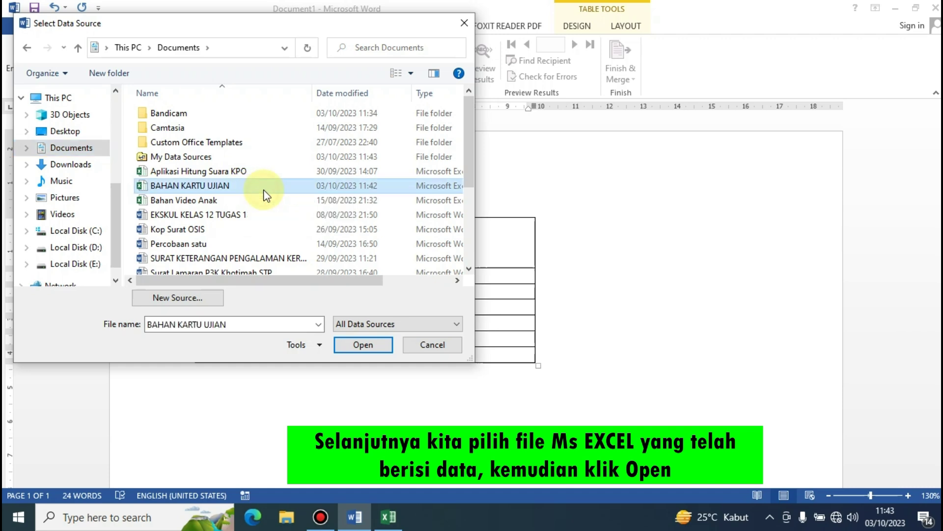
pyautogui.click(373, 349)
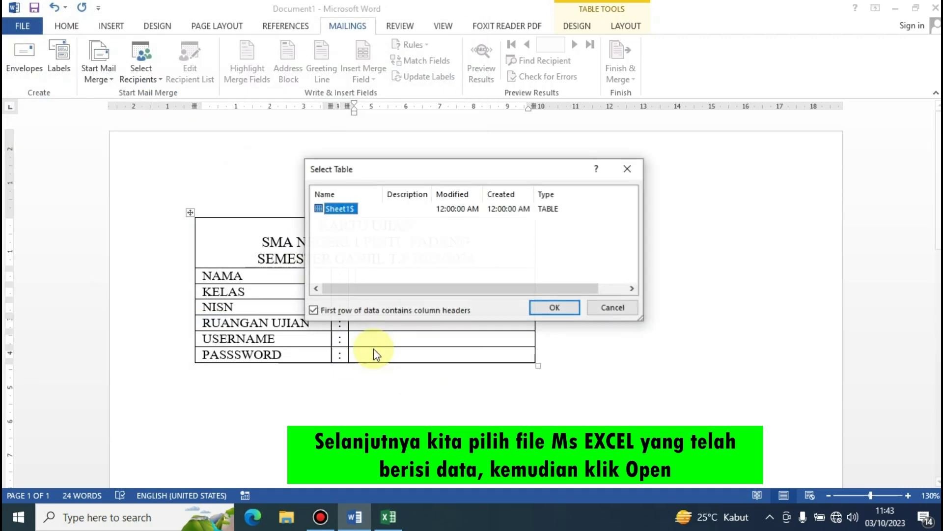
pyautogui.moveTo(533, 170); pyautogui.dragTo(531, 166)
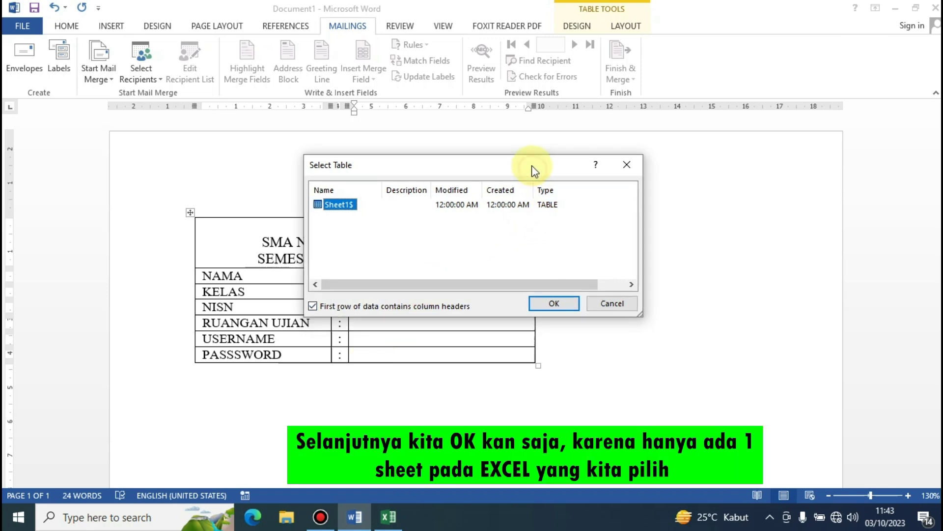
pyautogui.click(564, 305)
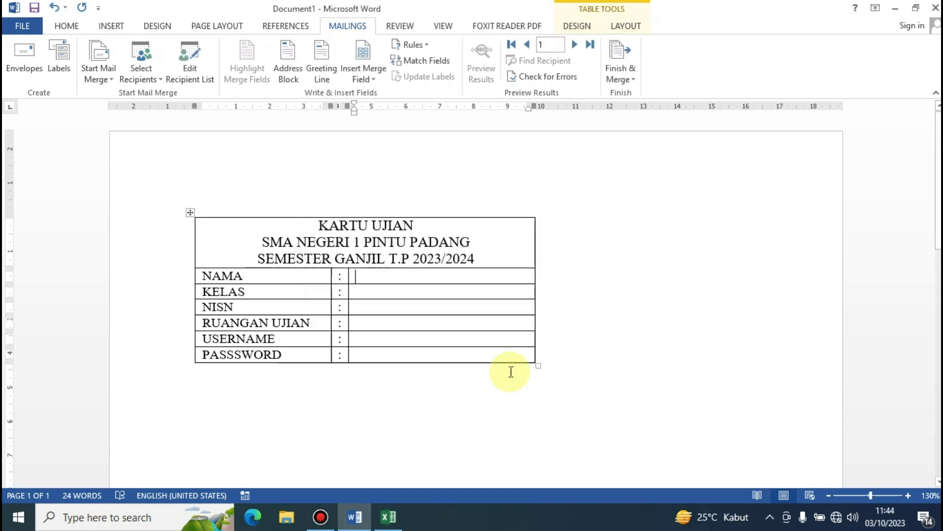
pyautogui.click(366, 277)
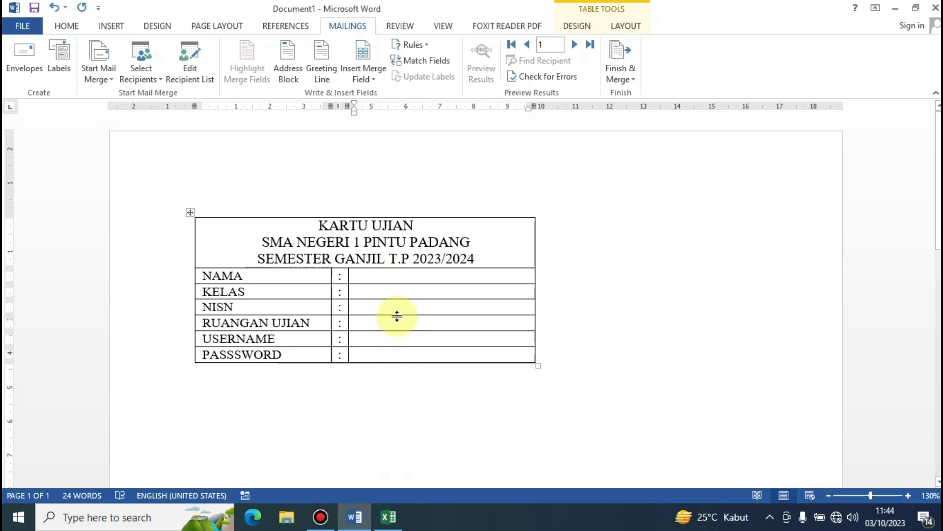
pyautogui.click(388, 516)
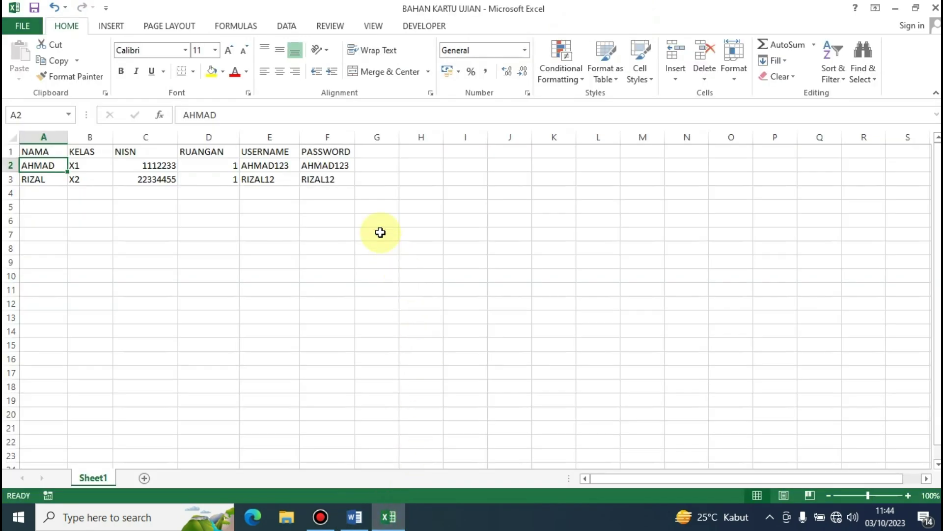
pyautogui.click(355, 516)
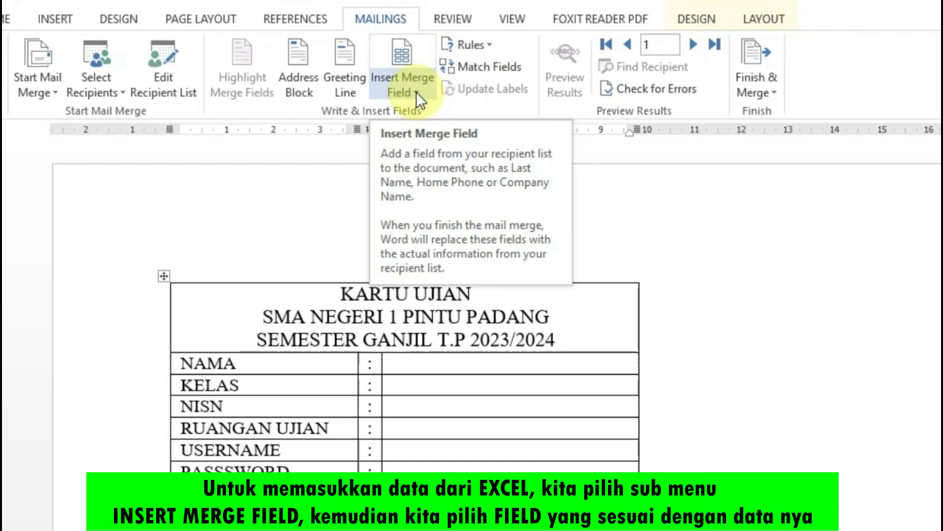
# Step: Insert the «NAMA» and «KELAS» merge fields into their value cells
pyautogui.click(416, 93)
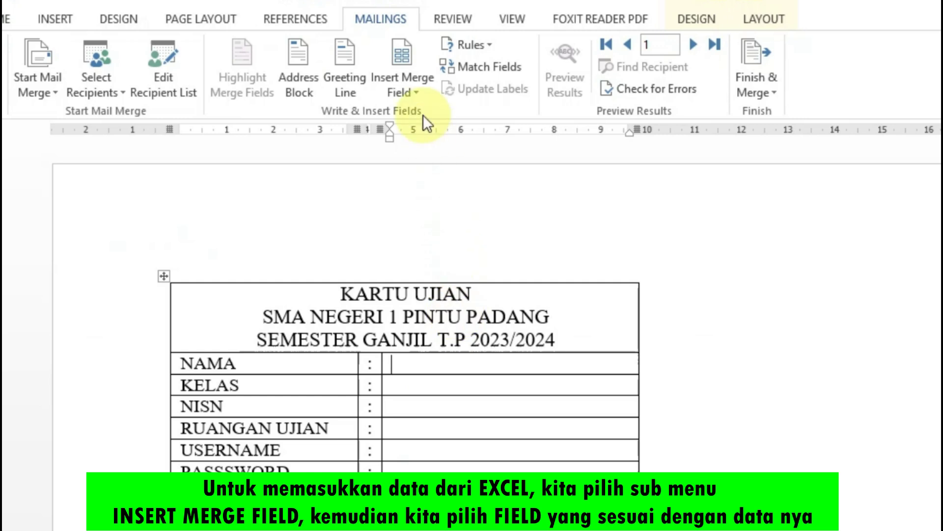
pyautogui.click(412, 90)
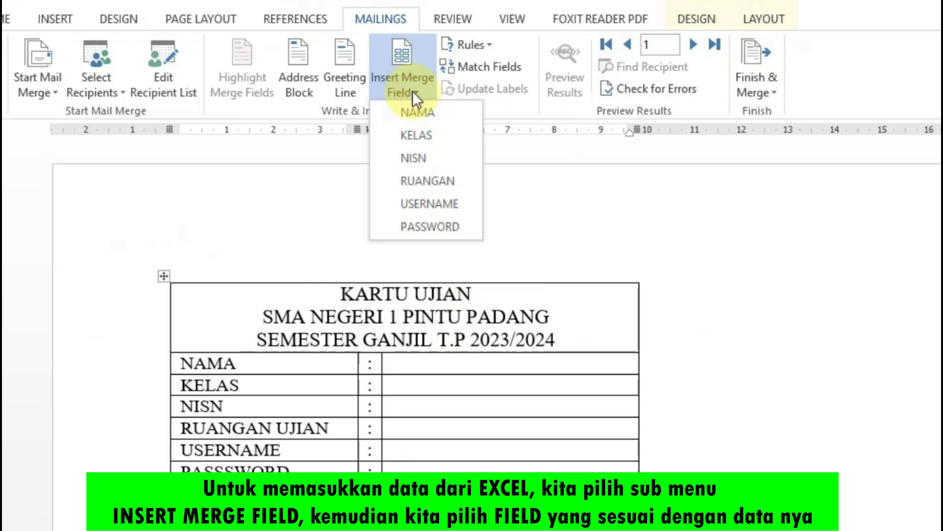
pyautogui.click(429, 115)
pyautogui.click(436, 385)
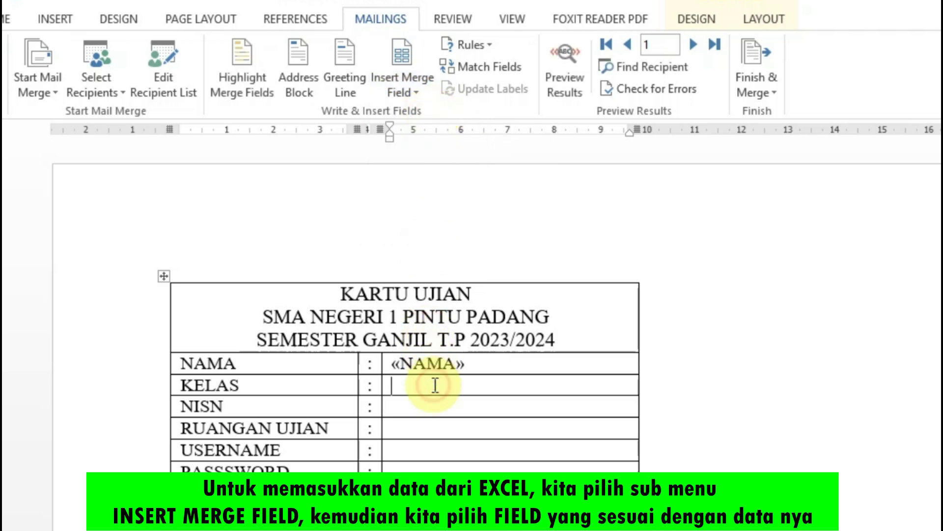
pyautogui.click(412, 90)
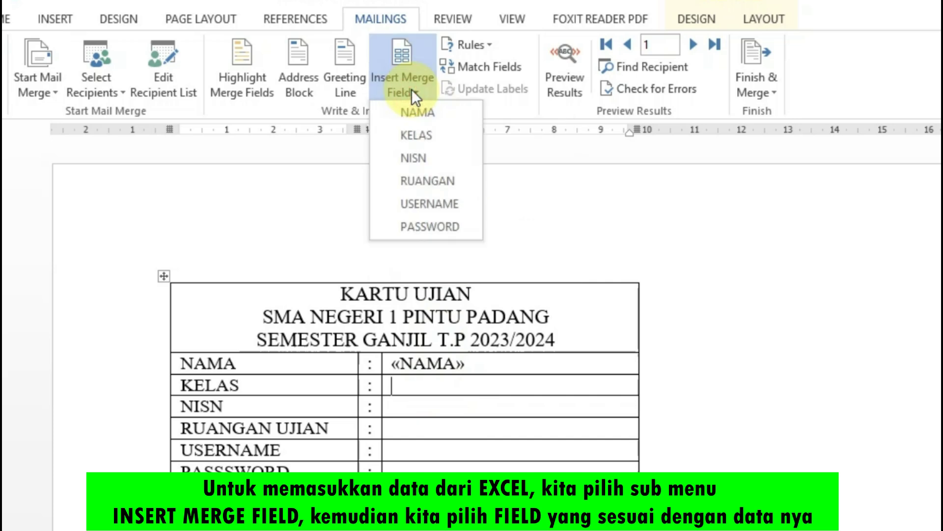
pyautogui.click(415, 137)
# Step: Insert «NISN», «RUANGAN», «USERNAME» and «PASSWORD» fields into the remaining value cells
pyautogui.click(389, 312)
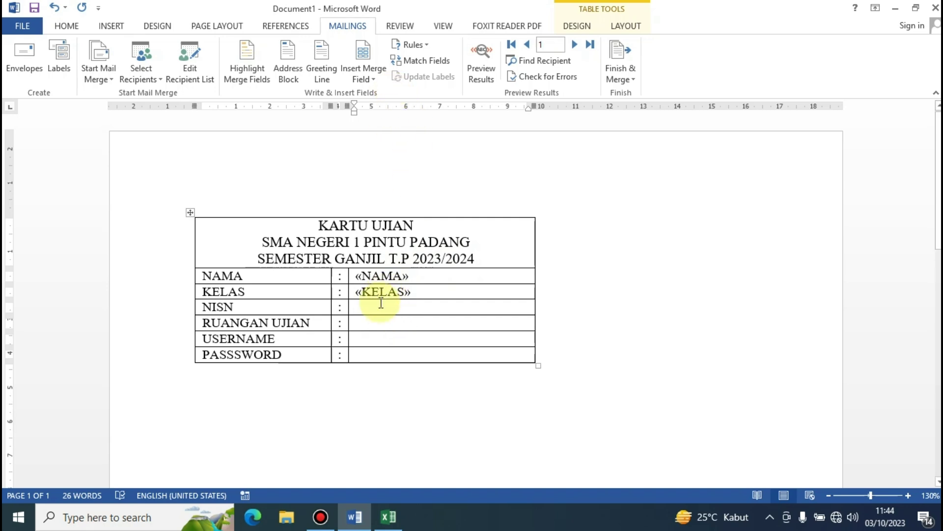
pyautogui.click(367, 75)
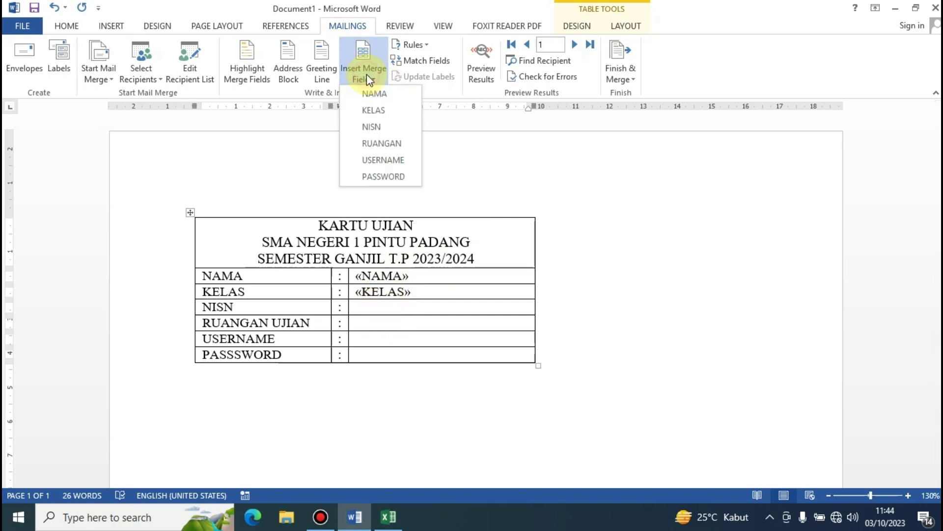
pyautogui.click(372, 127)
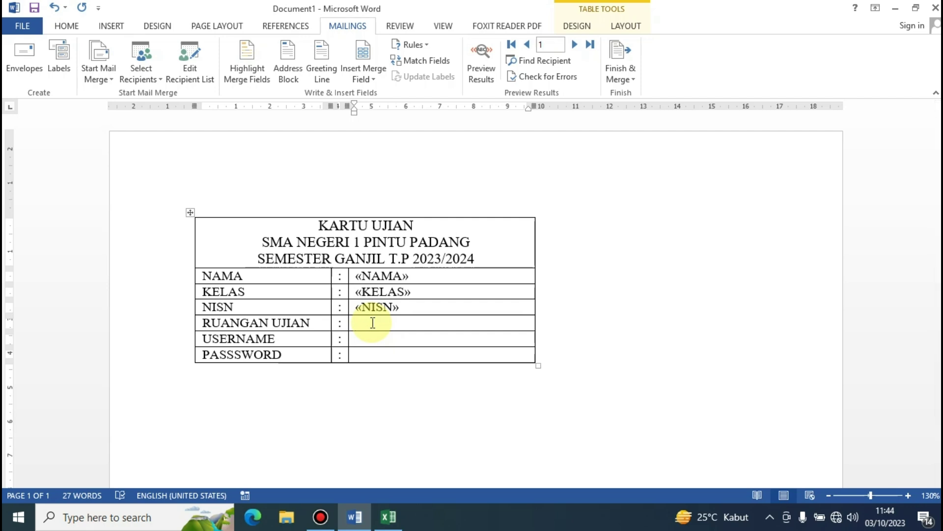
pyautogui.click(369, 79)
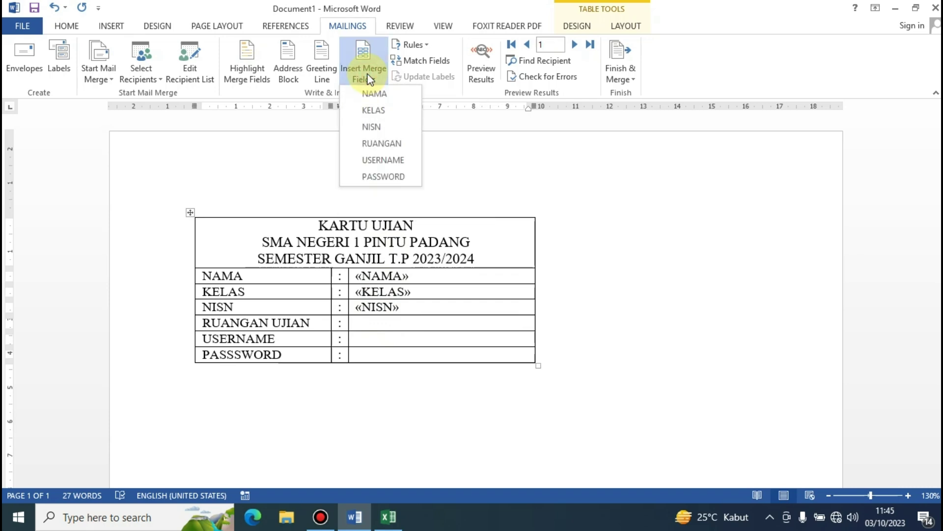
pyautogui.click(394, 143)
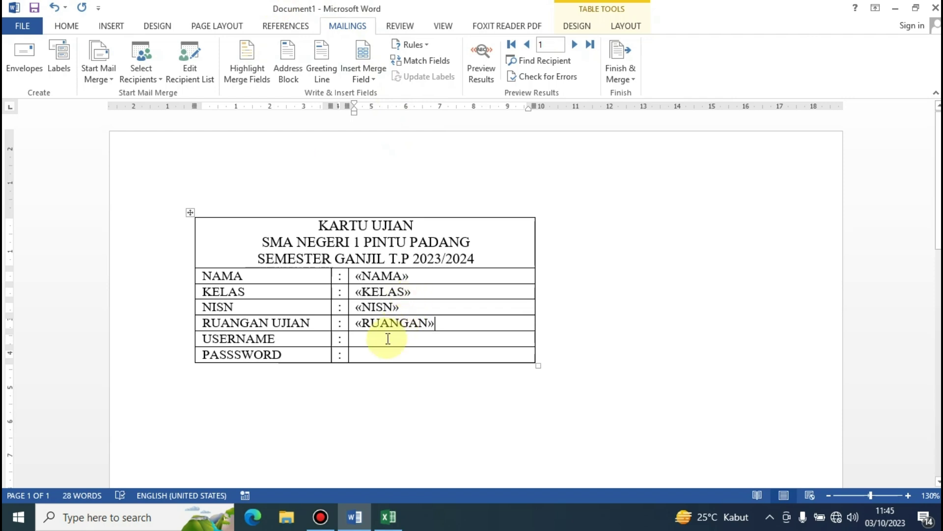
pyautogui.click(369, 79)
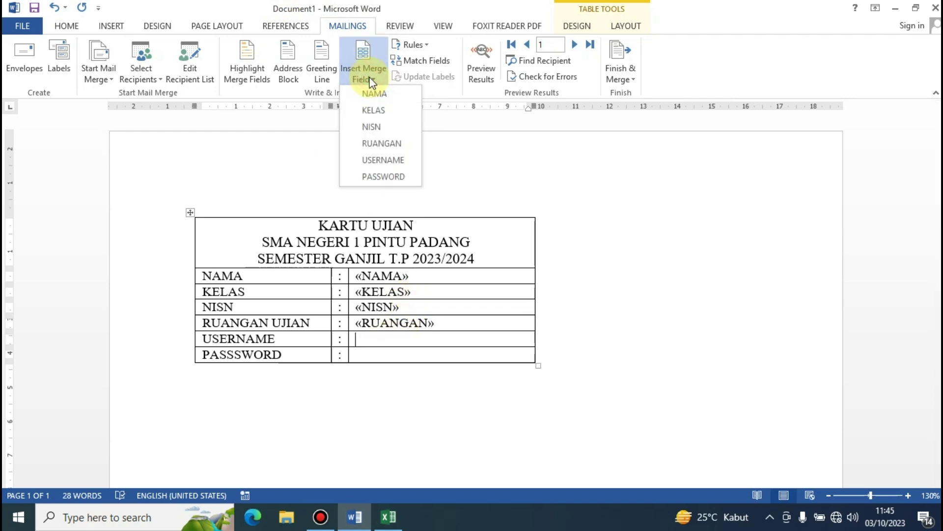
pyautogui.click(387, 161)
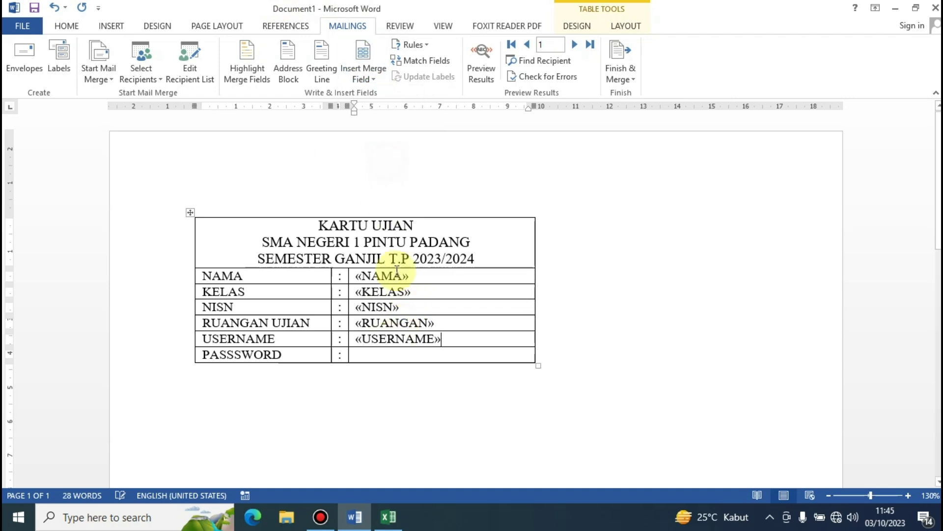
pyautogui.click(390, 358)
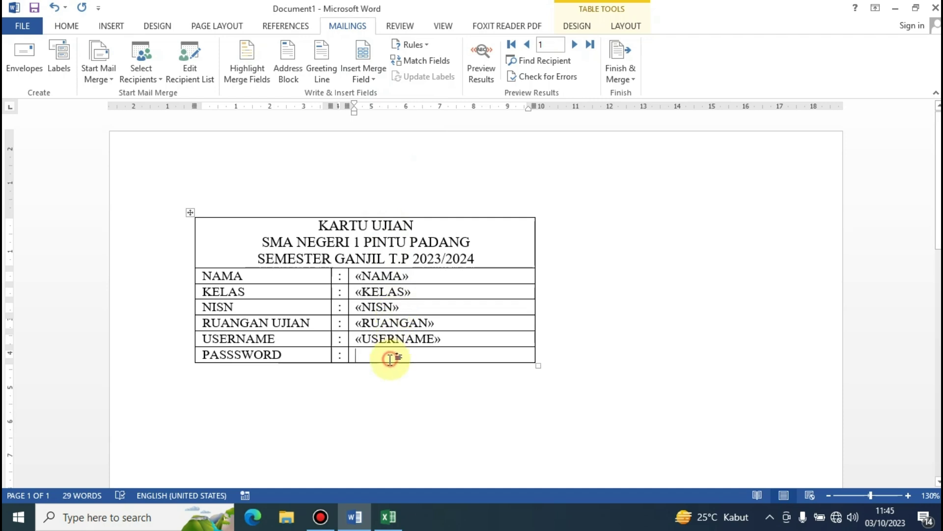
pyautogui.click(369, 78)
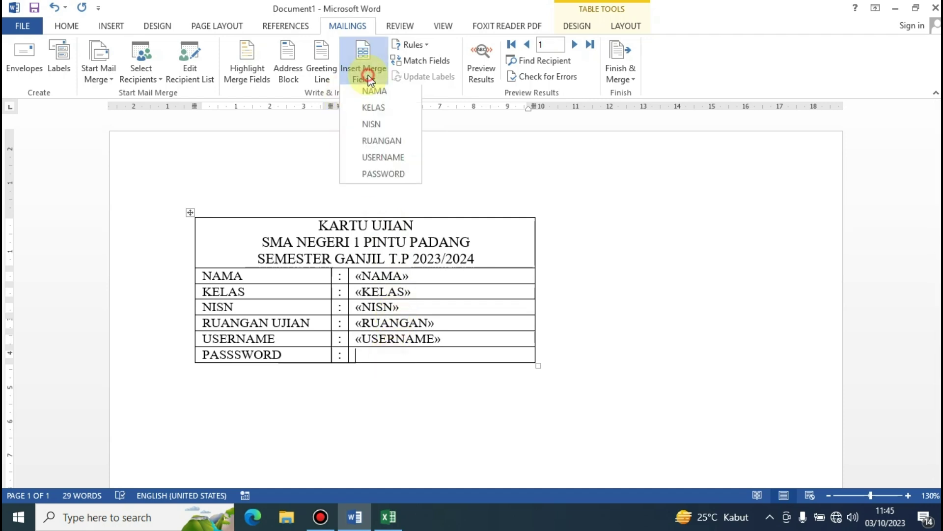
pyautogui.click(399, 177)
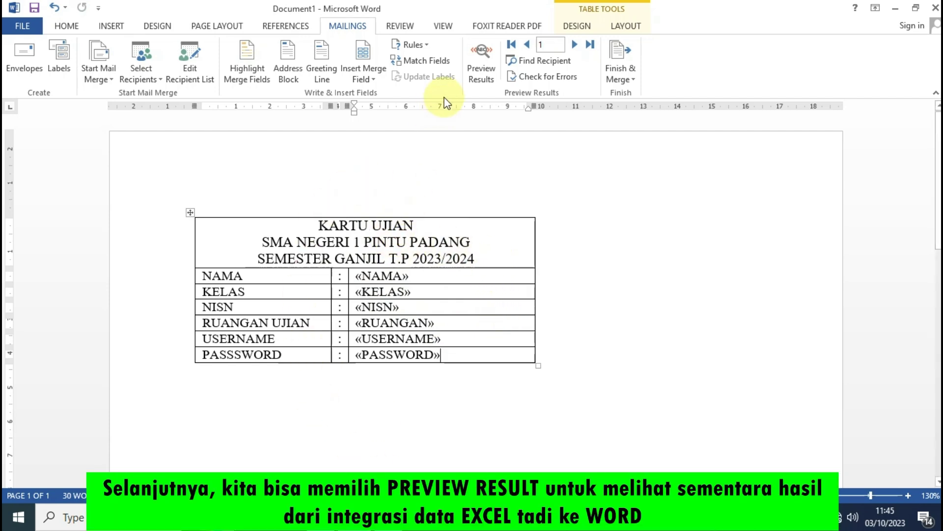
# Step: Preview the merged data, stepping to the next record and back to record 1
pyautogui.click(486, 61)
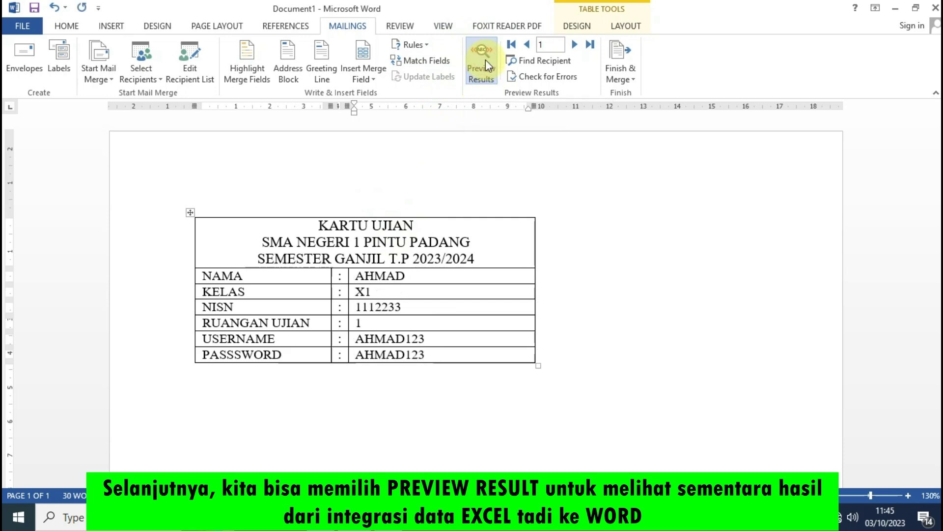
pyautogui.click(574, 46)
pyautogui.click(527, 45)
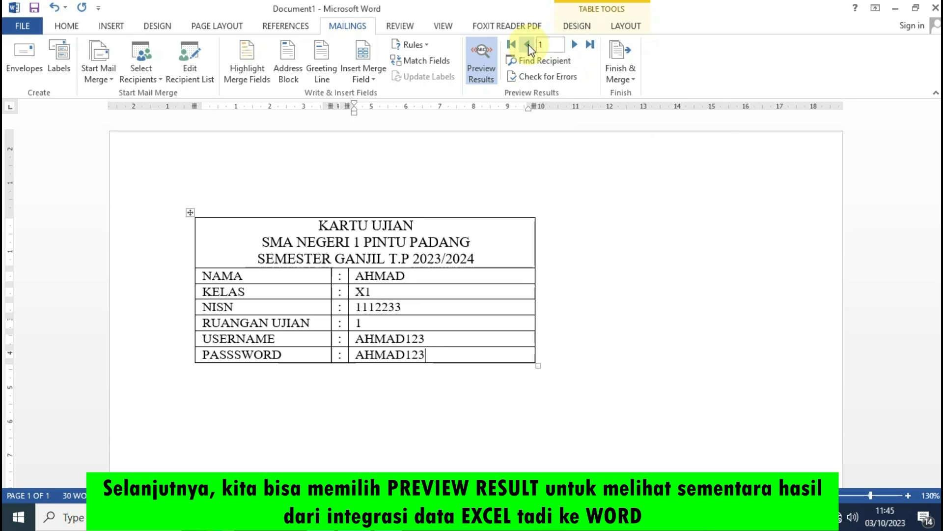
pyautogui.click(571, 45)
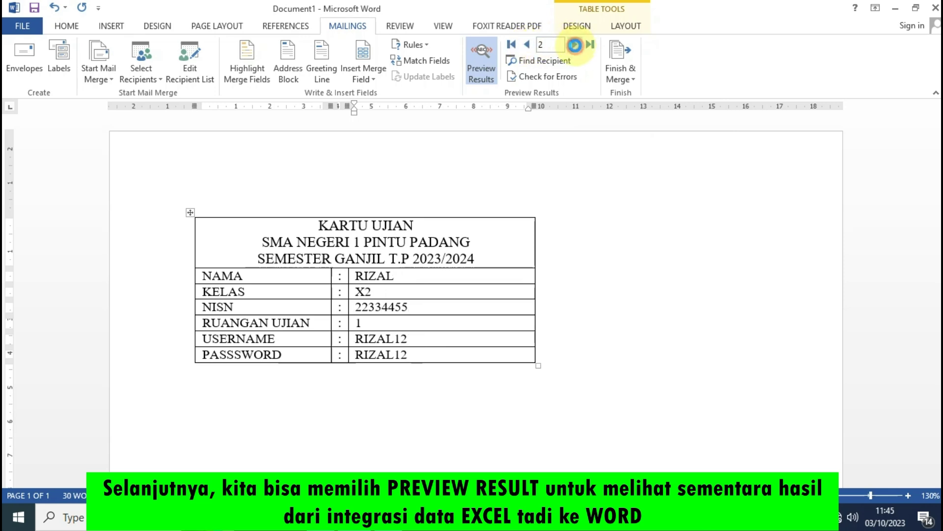
pyautogui.click(527, 46)
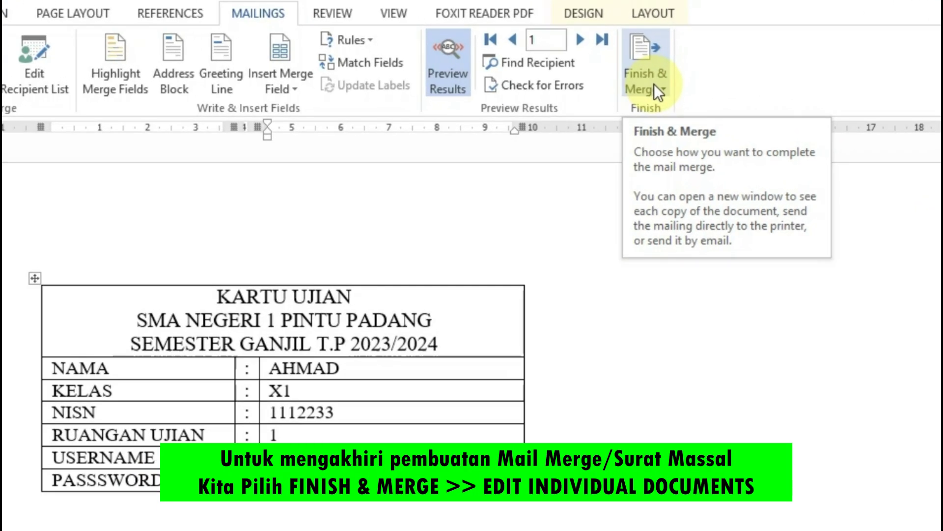
# Step: Merge all records into a new editable document with Edit Individual Documents
pyautogui.click(655, 84)
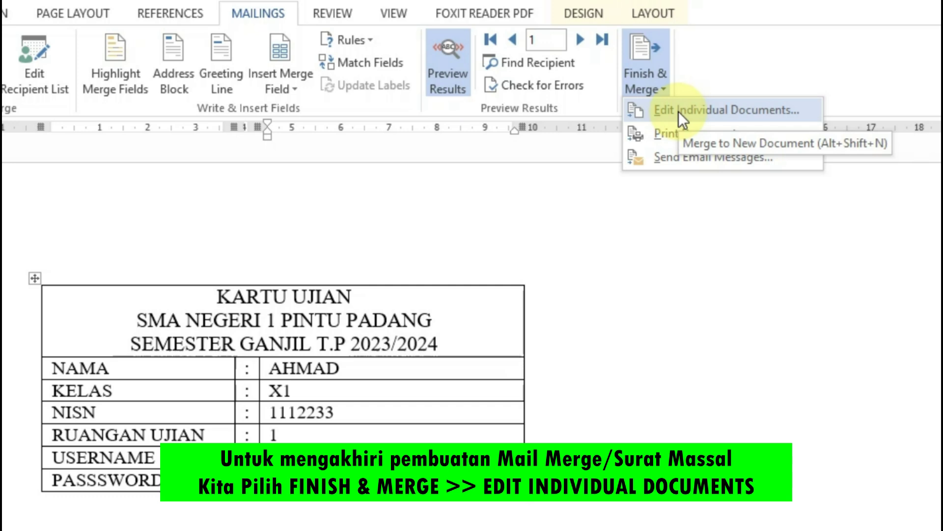
pyautogui.click(679, 111)
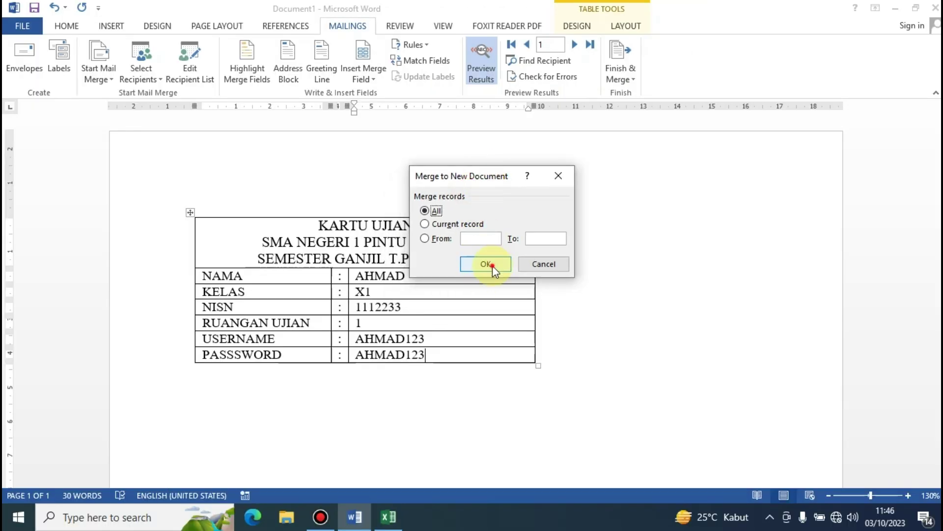
pyautogui.click(494, 264)
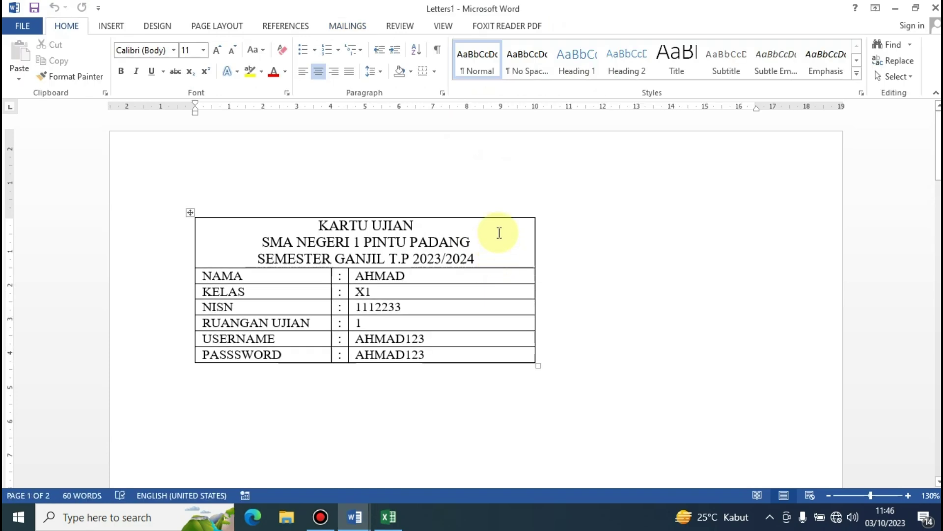
pyautogui.scroll(-15, 644, 289)
pyautogui.scroll(-5, 648, 289)
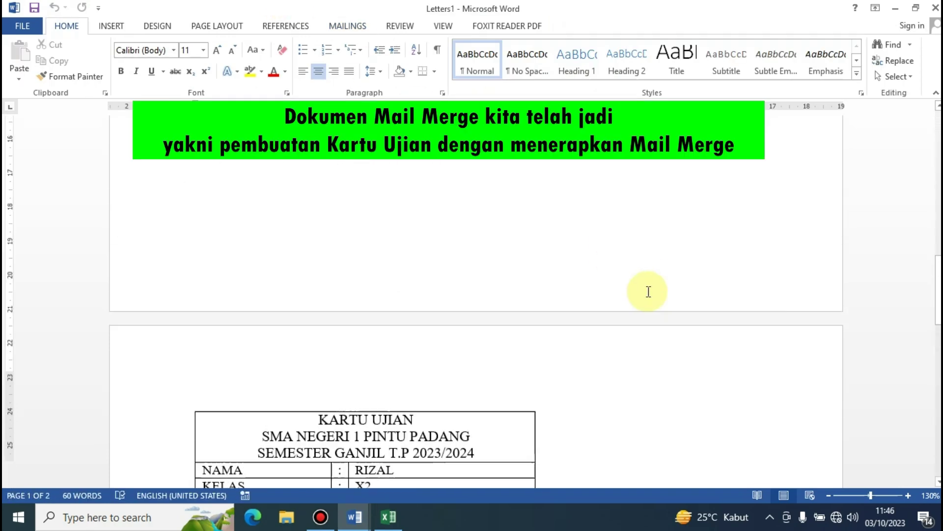
pyautogui.scroll(10, 649, 290)
pyautogui.scroll(2, 541, 285)
pyautogui.scroll(-4, 422, 278)
pyautogui.scroll(-10, 421, 278)
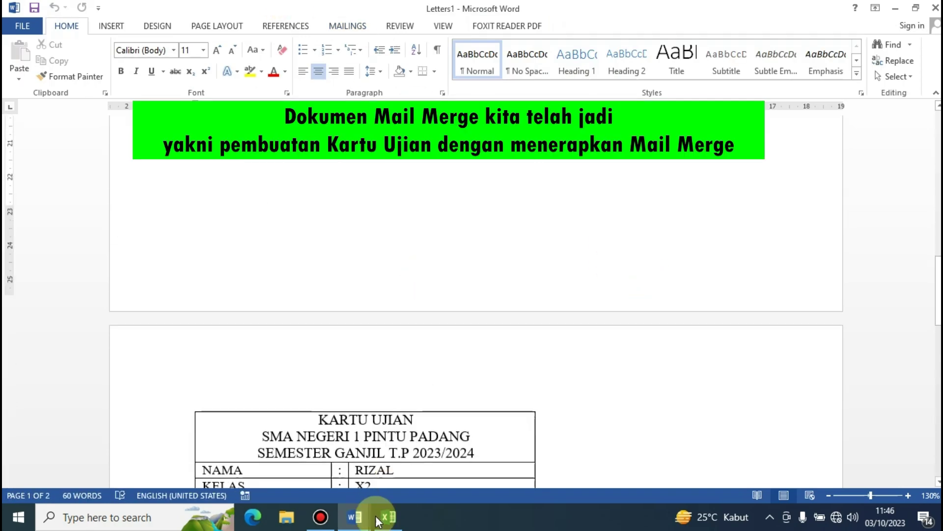
pyautogui.scroll(-3, 418, 319)
pyautogui.scroll(2, 413, 368)
pyautogui.scroll(9, 409, 409)
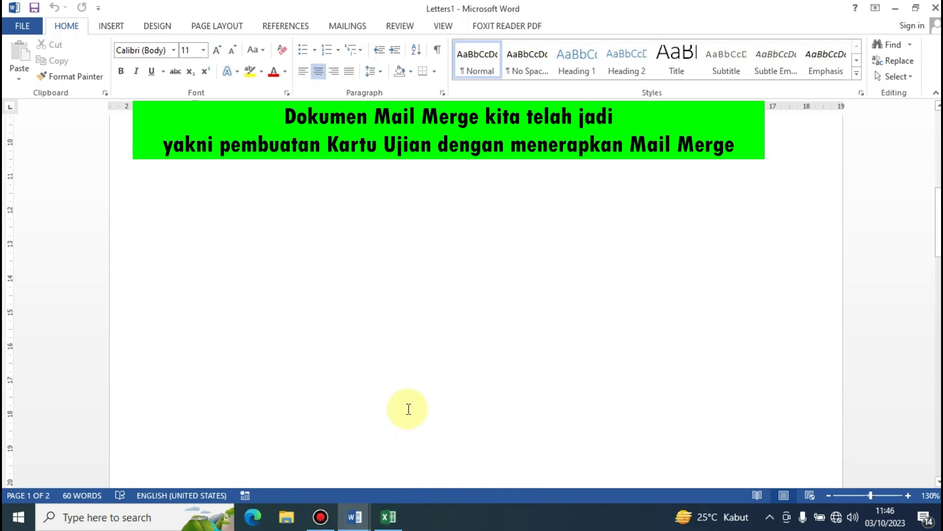
pyautogui.scroll(3, 407, 409)
pyautogui.scroll(2, 401, 401)
pyautogui.scroll(-3, 413, 389)
pyautogui.scroll(-5, 418, 376)
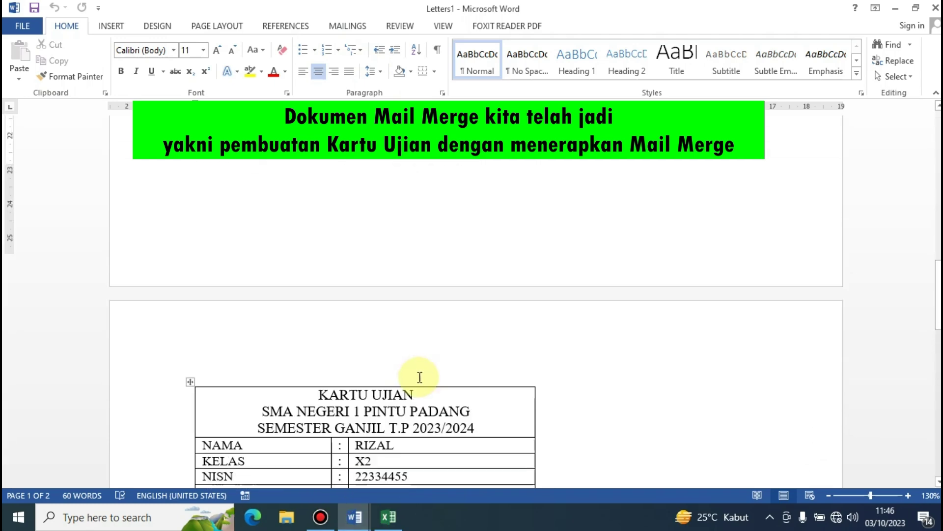
pyautogui.scroll(-5, 393, 376)
pyautogui.scroll(-4, 500, 373)
pyautogui.scroll(8, 500, 368)
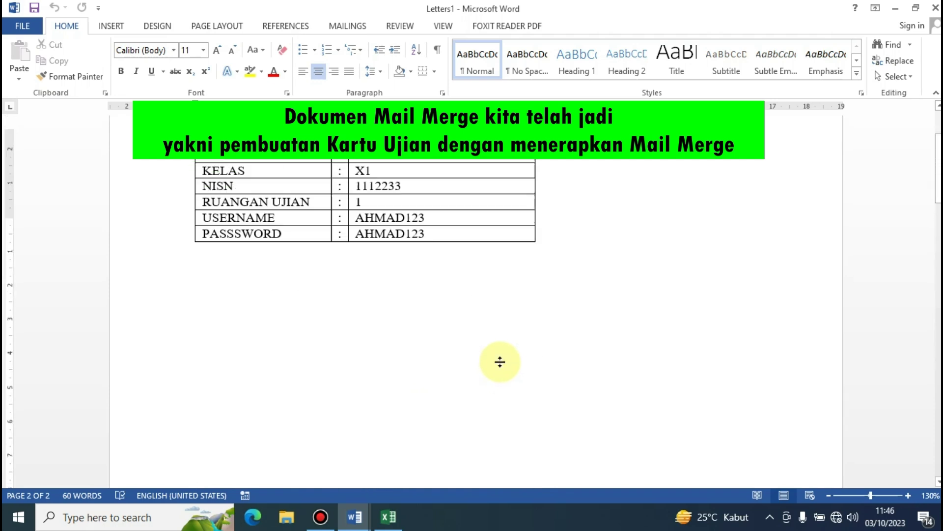
pyautogui.scroll(2, 540, 324)
pyautogui.moveTo(355, 517)
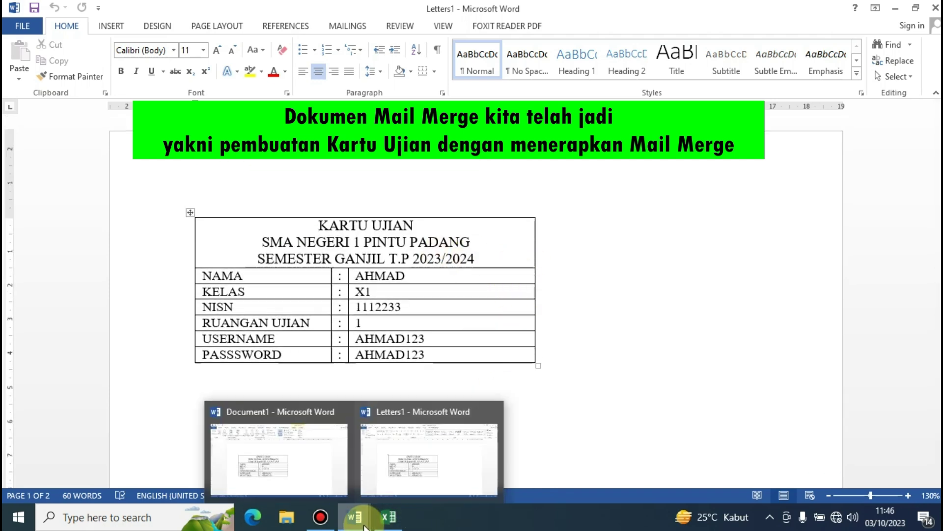
pyautogui.click(299, 469)
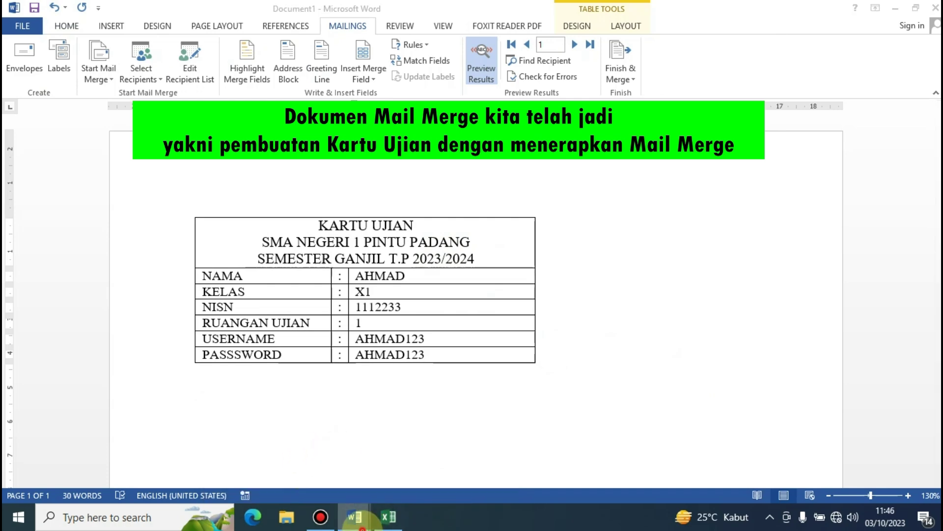
pyautogui.click(432, 462)
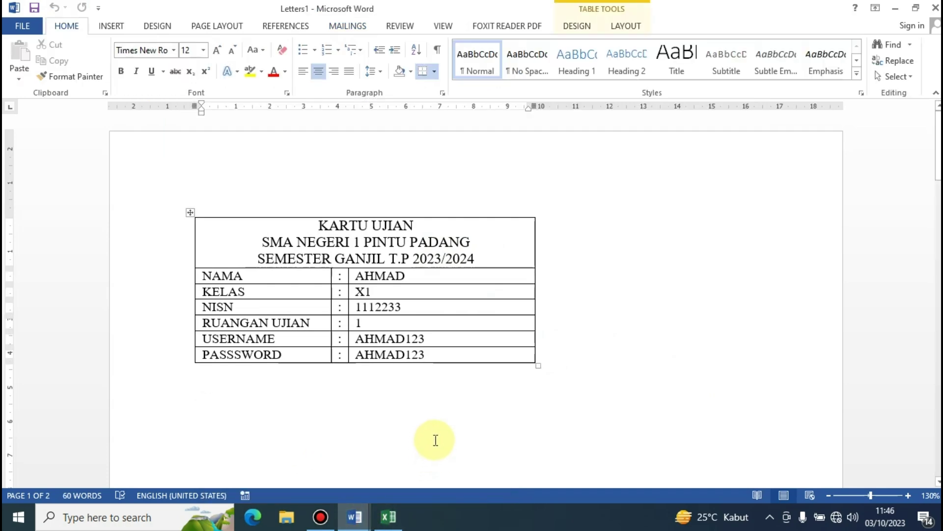
pyautogui.scroll(-2, 434, 440)
pyautogui.scroll(-2, 442, 429)
pyautogui.scroll(3, 440, 428)
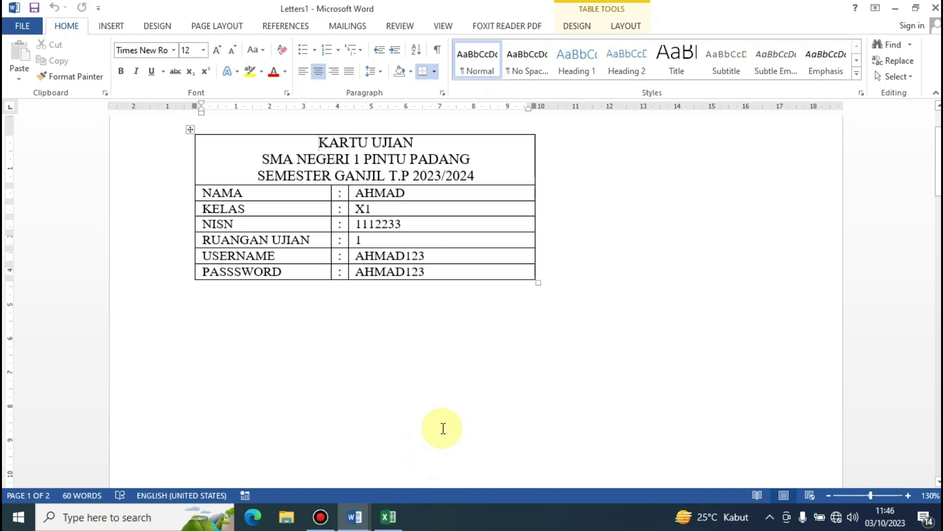
# Step: Check the Excel data, return to Document1 and turn off Preview Results
pyautogui.click(389, 515)
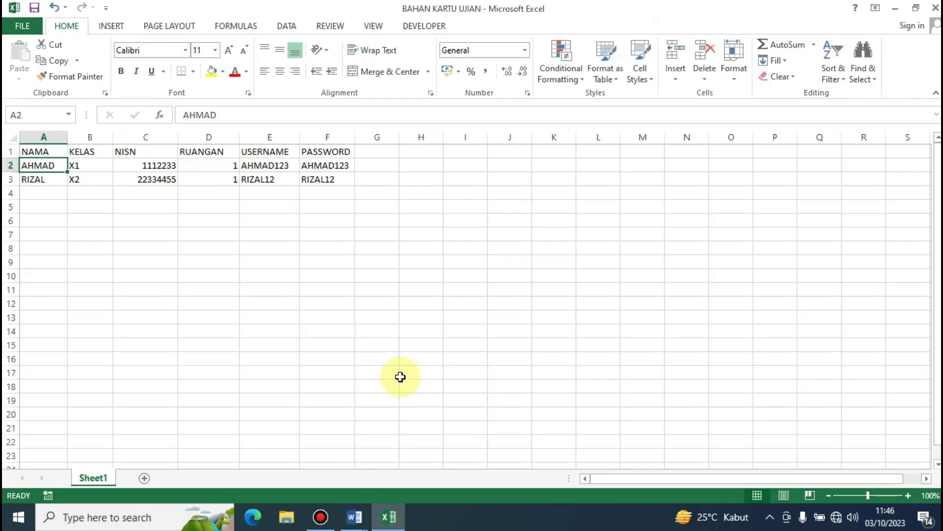
pyautogui.click(355, 516)
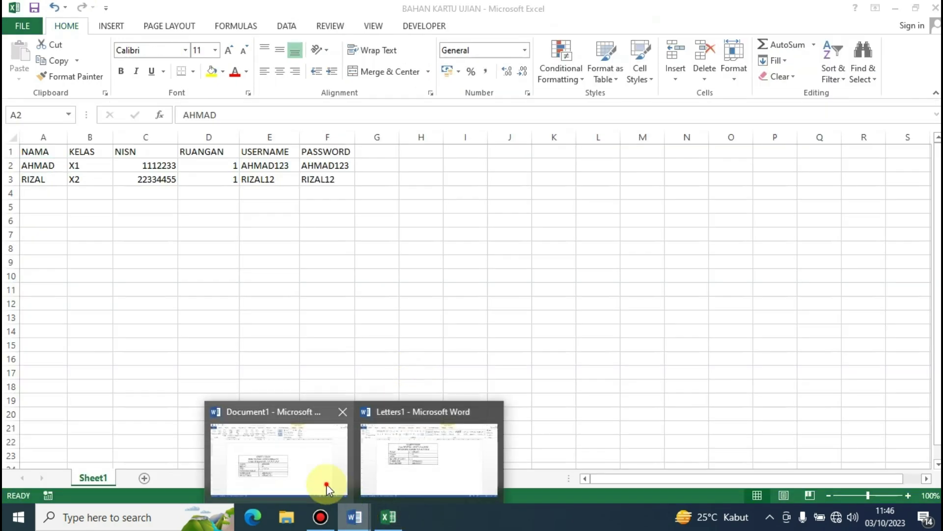
pyautogui.click(327, 487)
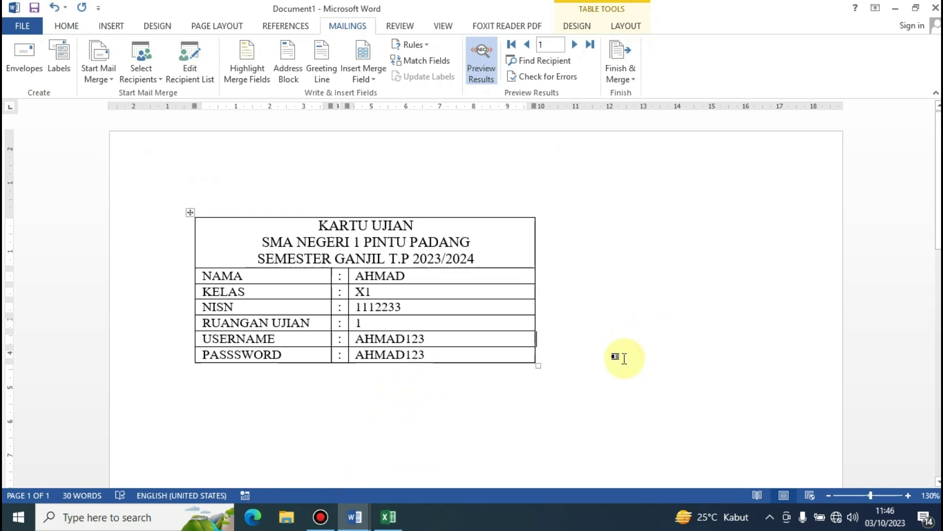
pyautogui.click(482, 64)
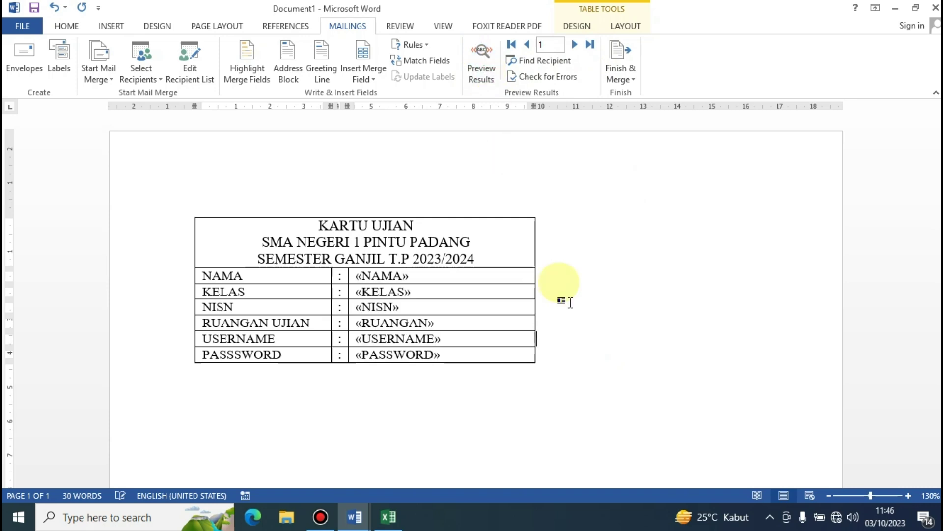